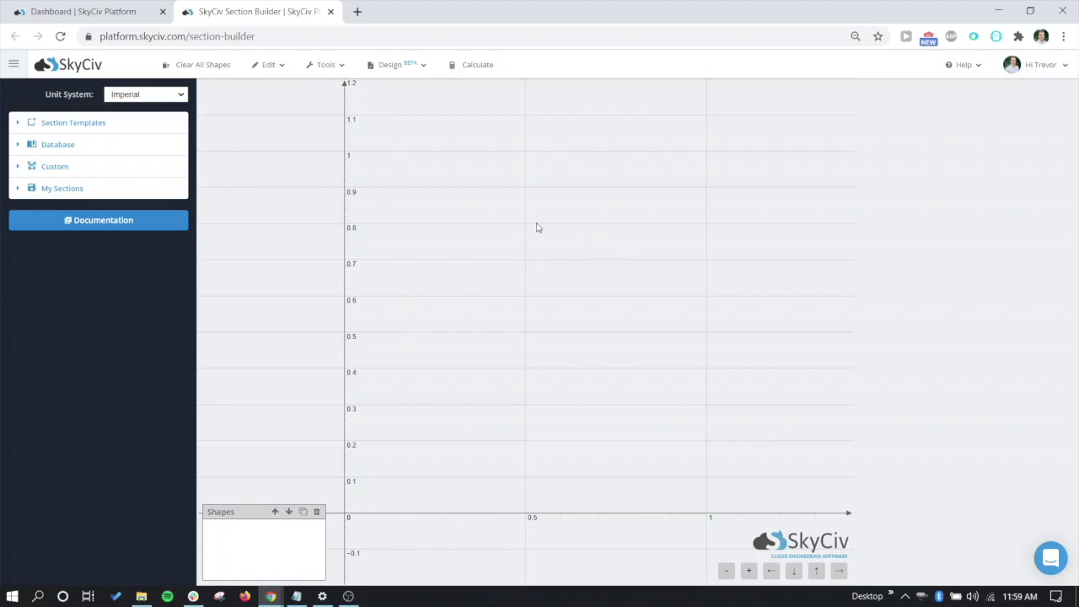
- Preview the Design menu, then expand My Sections to list the saved sections
{"action": "left_click", "coordinate": [418, 67]}
{"action": "left_click", "coordinate": [66, 199]}
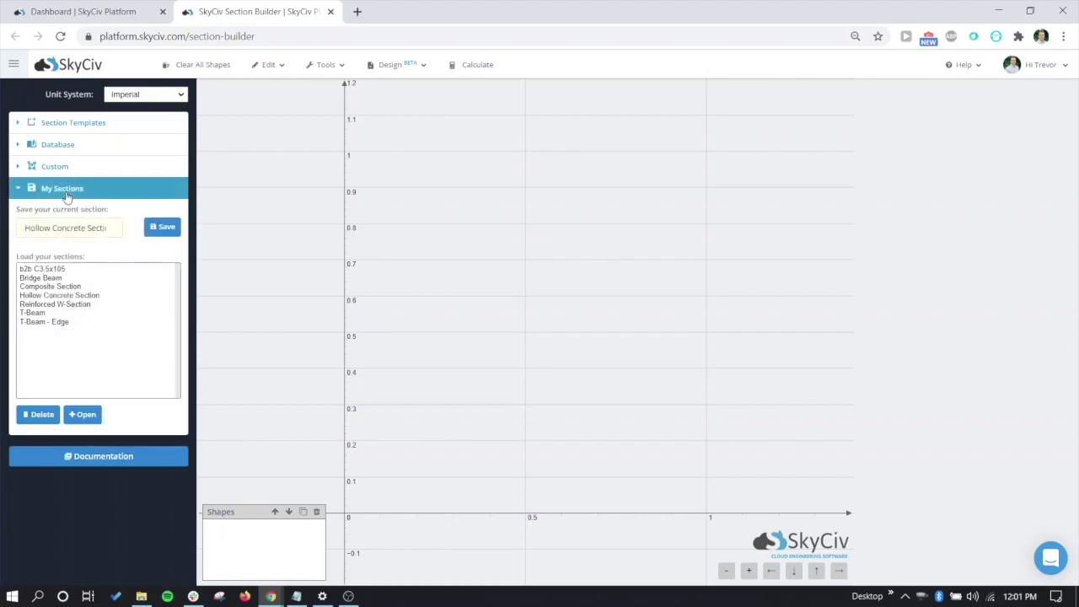
- Load Hollow Concrete Section, confirm the inner 15×15 rectangle is a cutout, and select the outer rectangle
{"action": "double_click", "coordinate": [88, 297]}
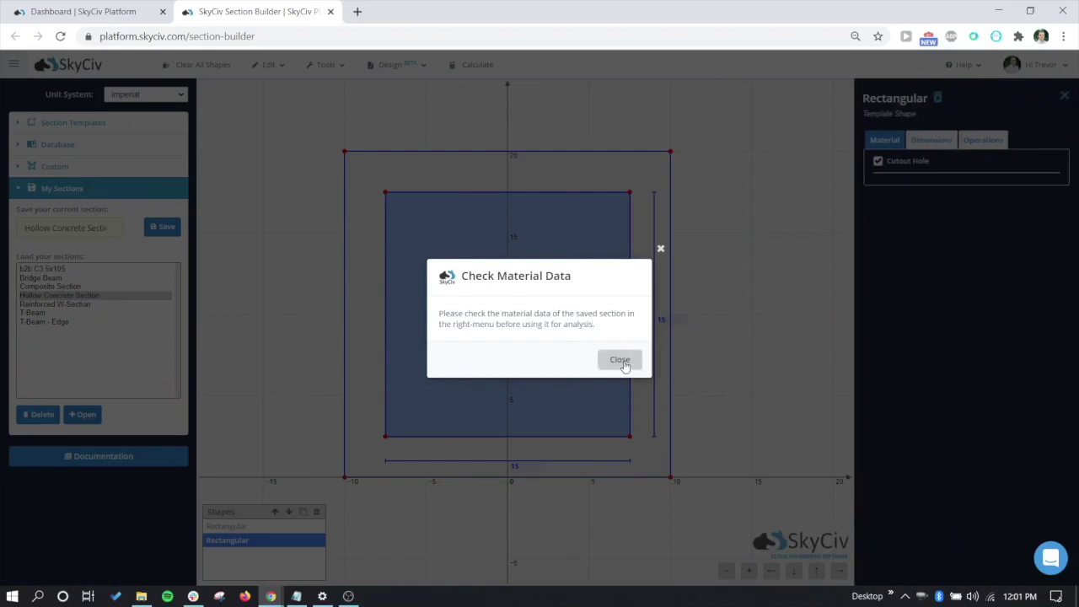
{"action": "left_click", "coordinate": [622, 361]}
{"action": "left_click", "coordinate": [921, 140]}
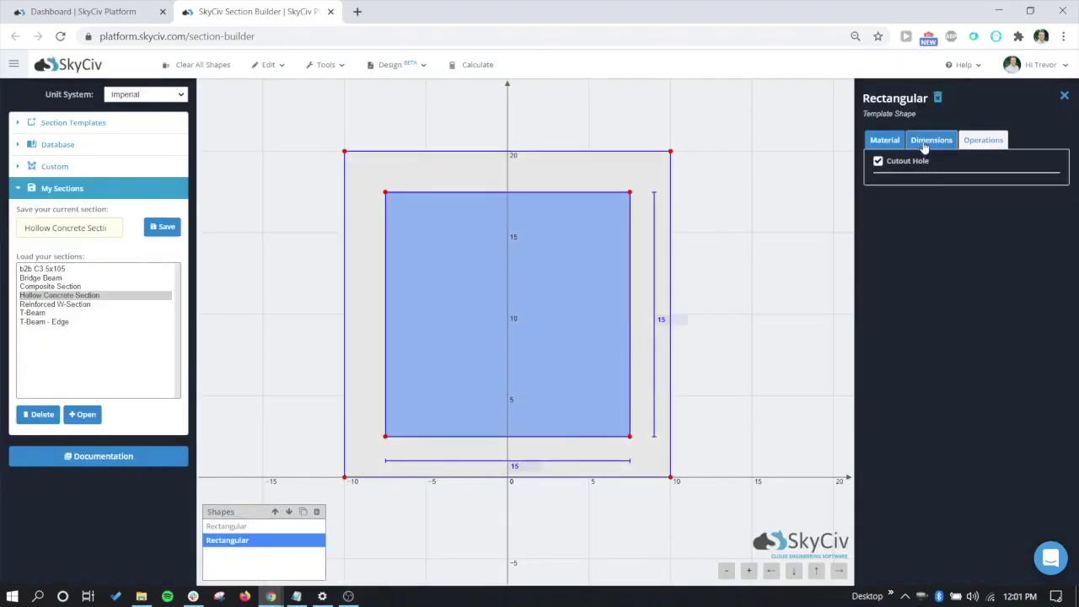
{"action": "left_click", "coordinate": [965, 141]}
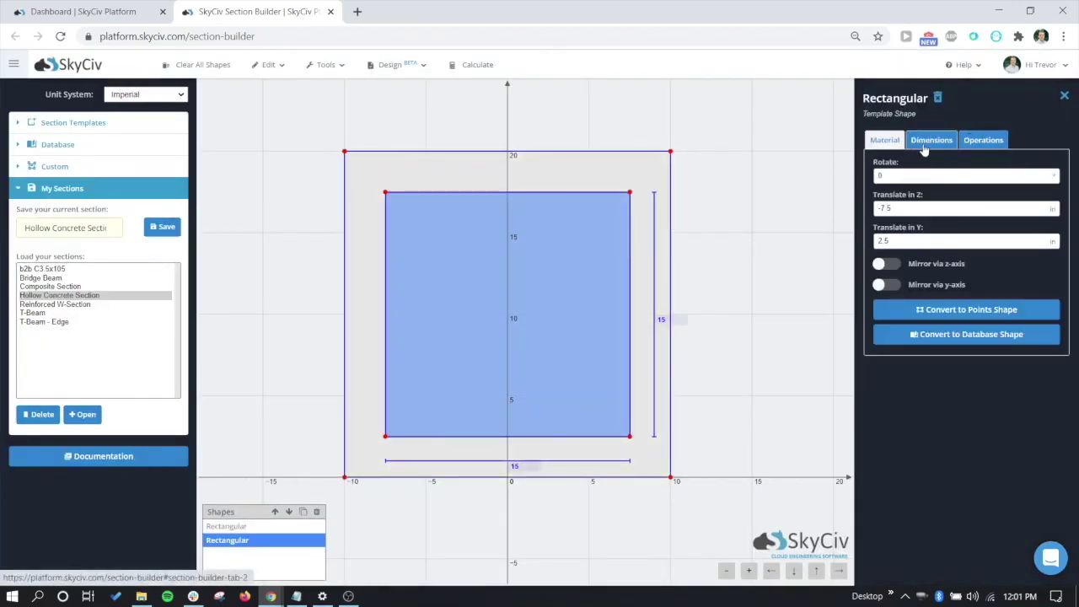
{"action": "left_click", "coordinate": [885, 142]}
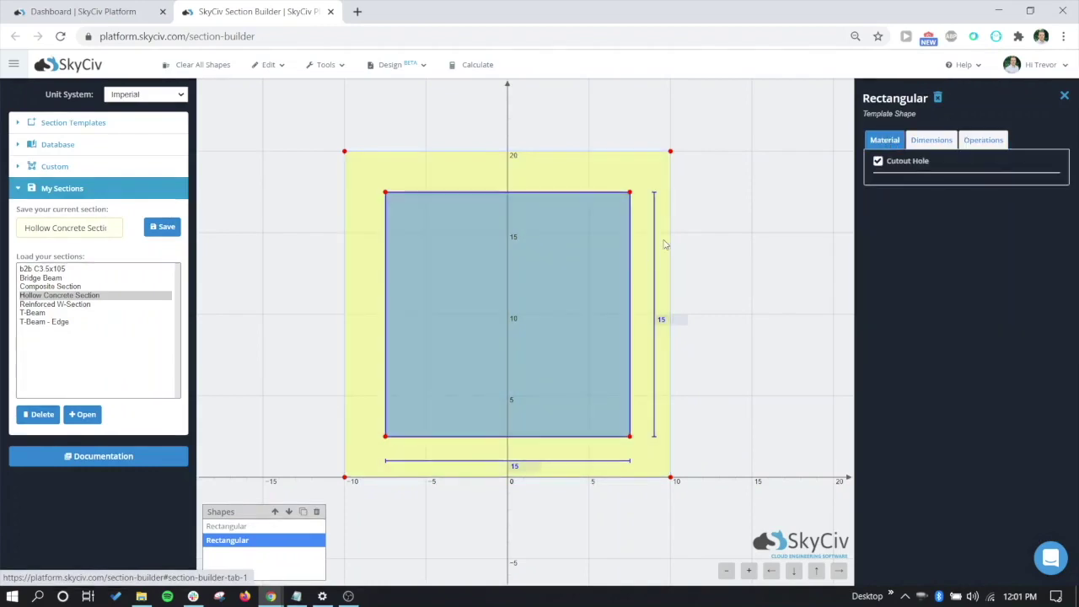
{"action": "left_click", "coordinate": [664, 244]}
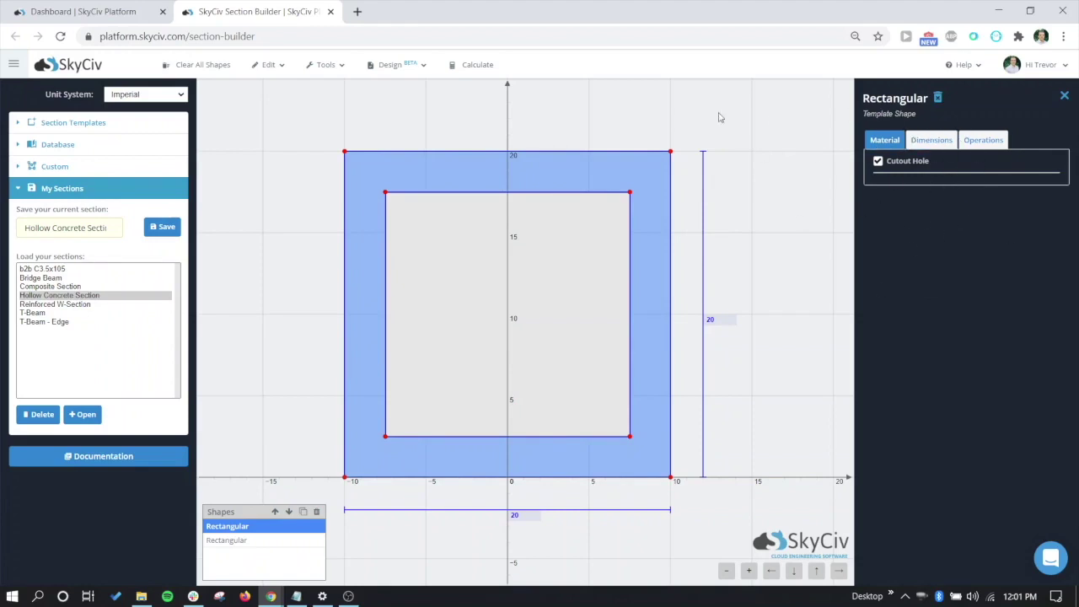
{"action": "left_click", "coordinate": [401, 75]}
- Start a Concrete analysis and stay on the Concrete Material page (EN 1992-1-1:2004, C20/25)
{"action": "left_click", "coordinate": [396, 95]}
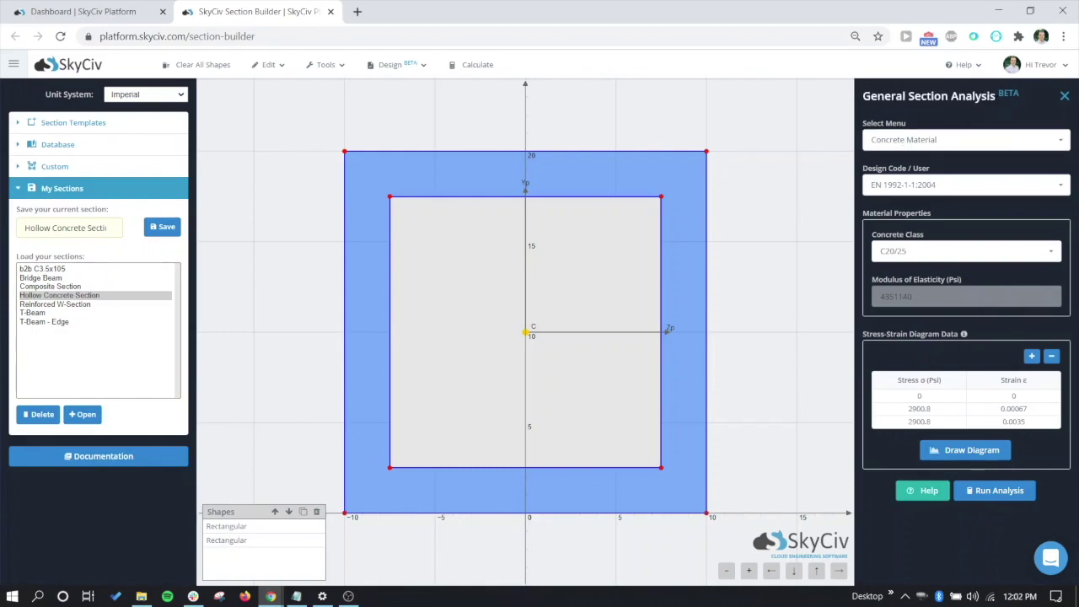
{"action": "left_click", "coordinate": [960, 139]}
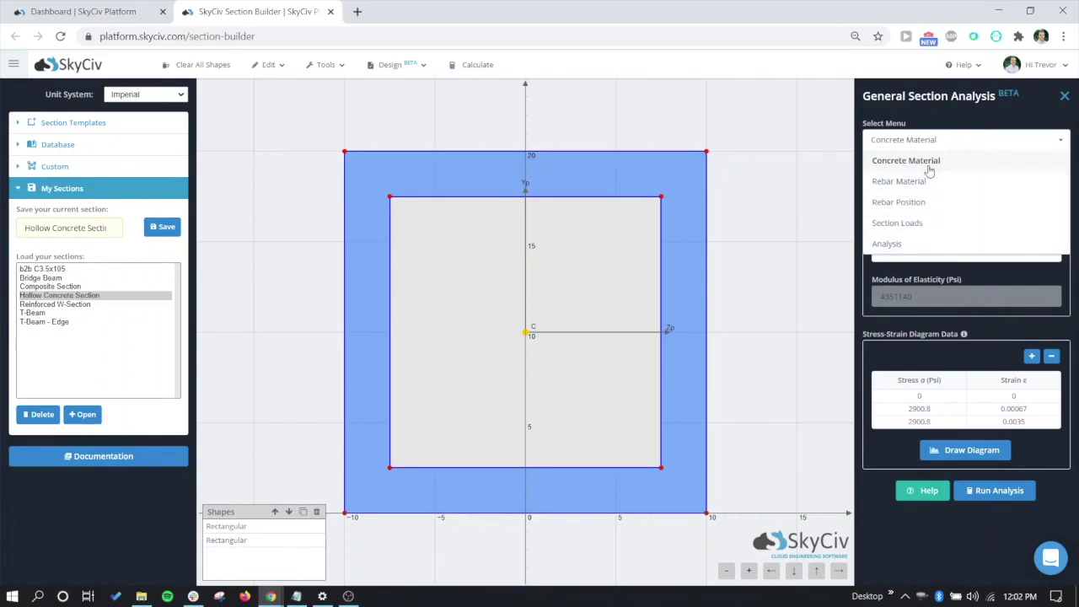
{"action": "left_click", "coordinate": [927, 164]}
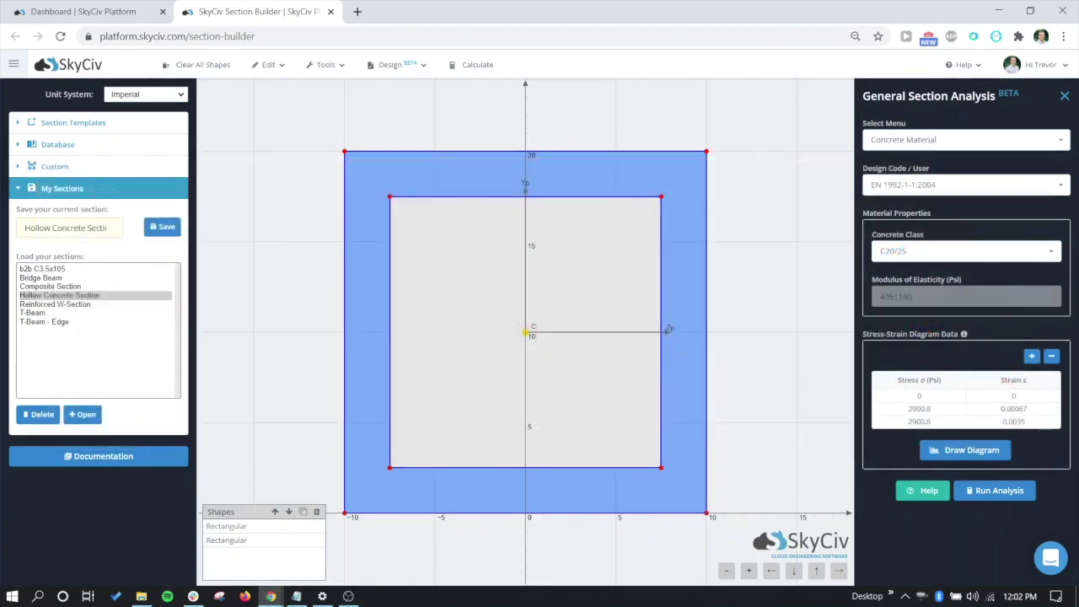
- Change the concrete to ACI-318 class C4000 and check its stress-strain curve peaking at 4000.1 psi
{"action": "left_click", "coordinate": [919, 187]}
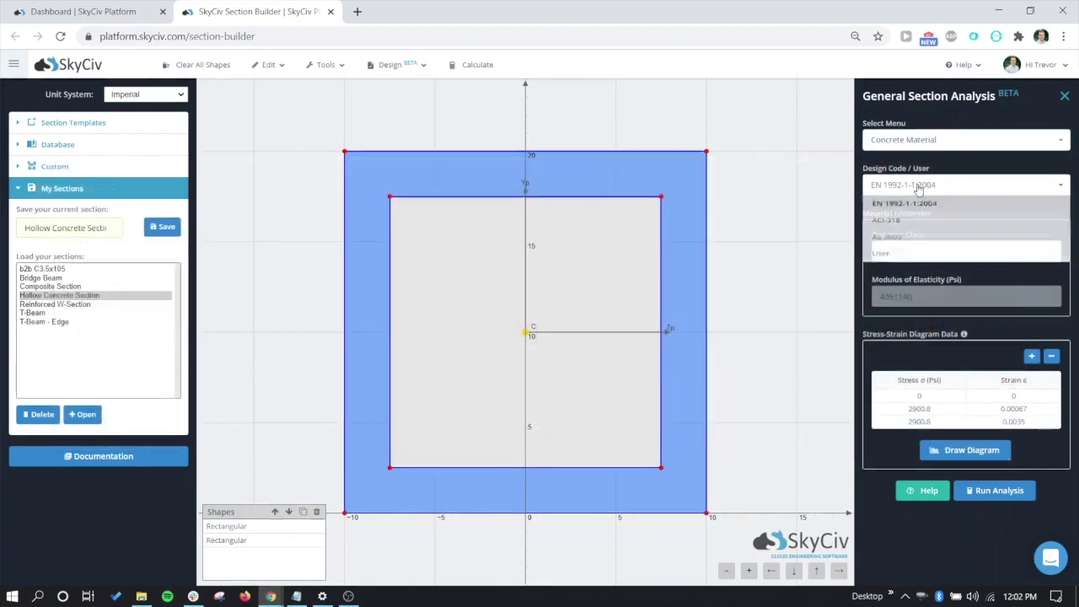
{"action": "left_click", "coordinate": [922, 228]}
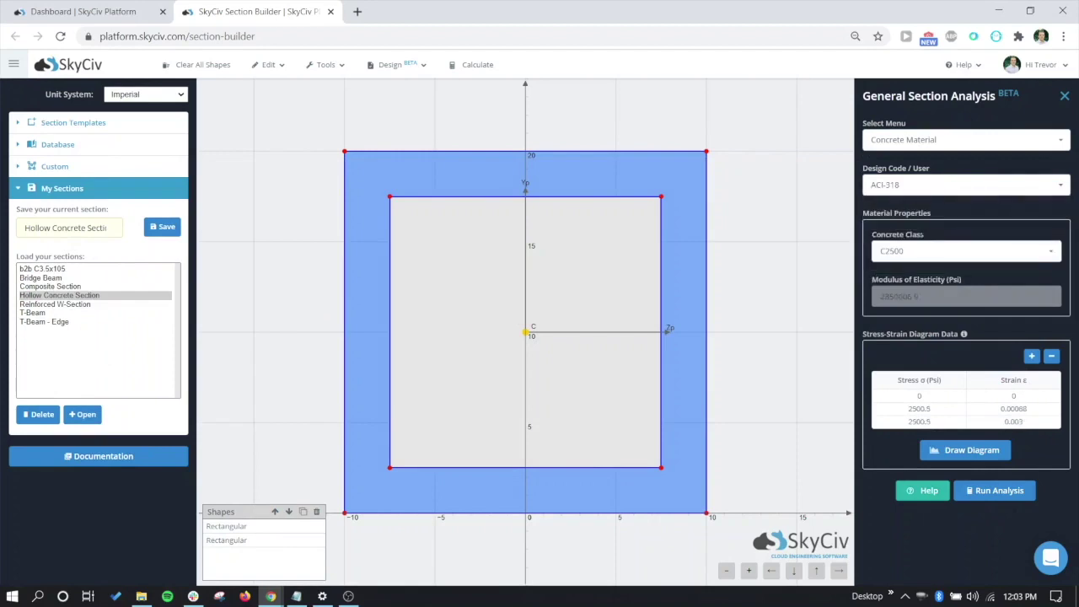
{"action": "left_click", "coordinate": [913, 258]}
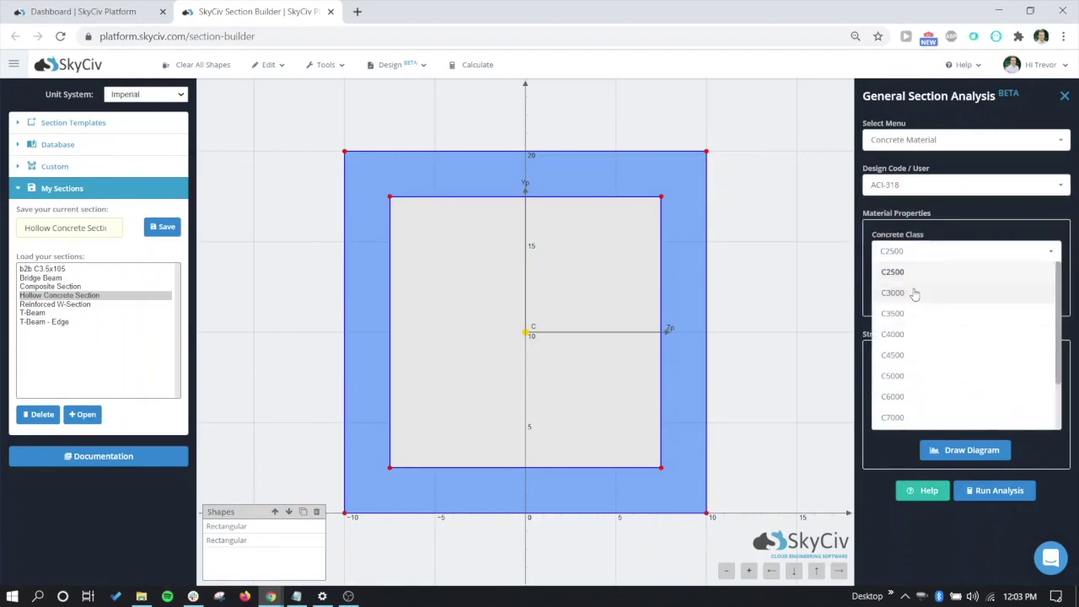
{"action": "left_click", "coordinate": [905, 334]}
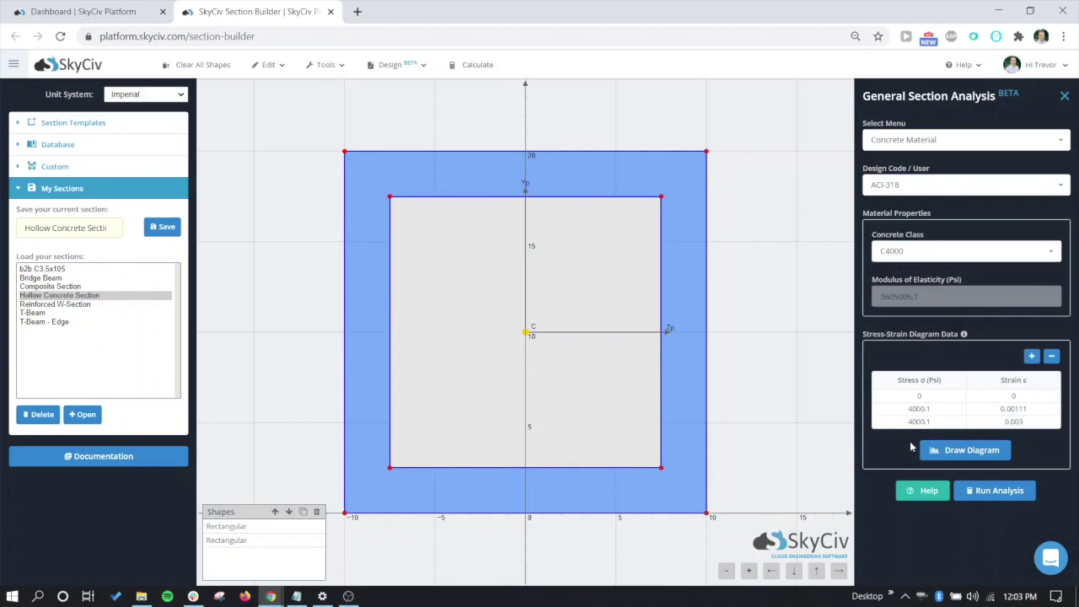
{"action": "left_click", "coordinate": [961, 449]}
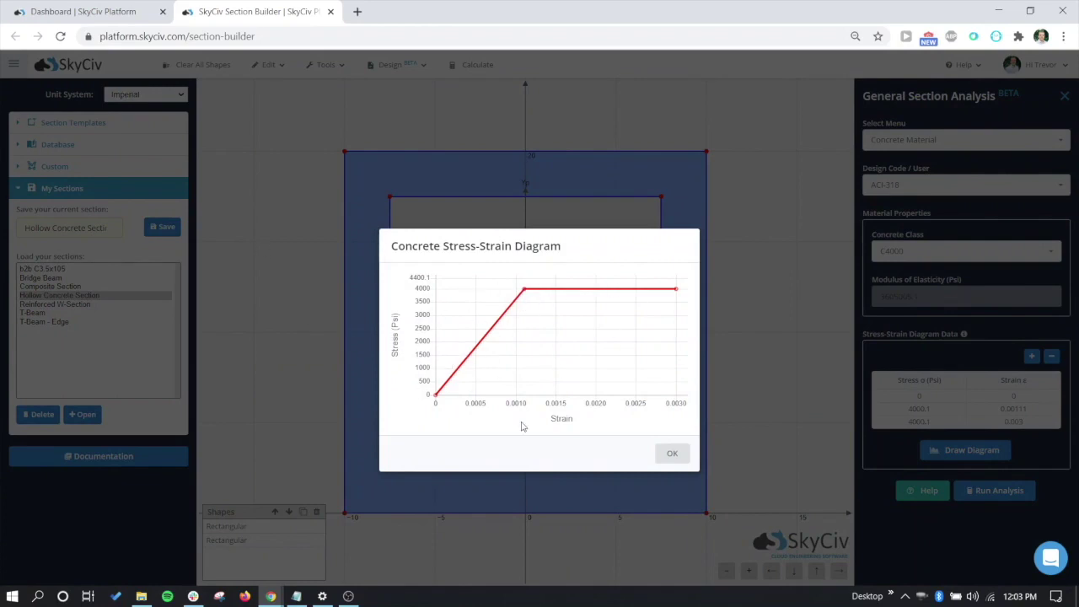
{"action": "mouse_move", "coordinate": [523, 292]}
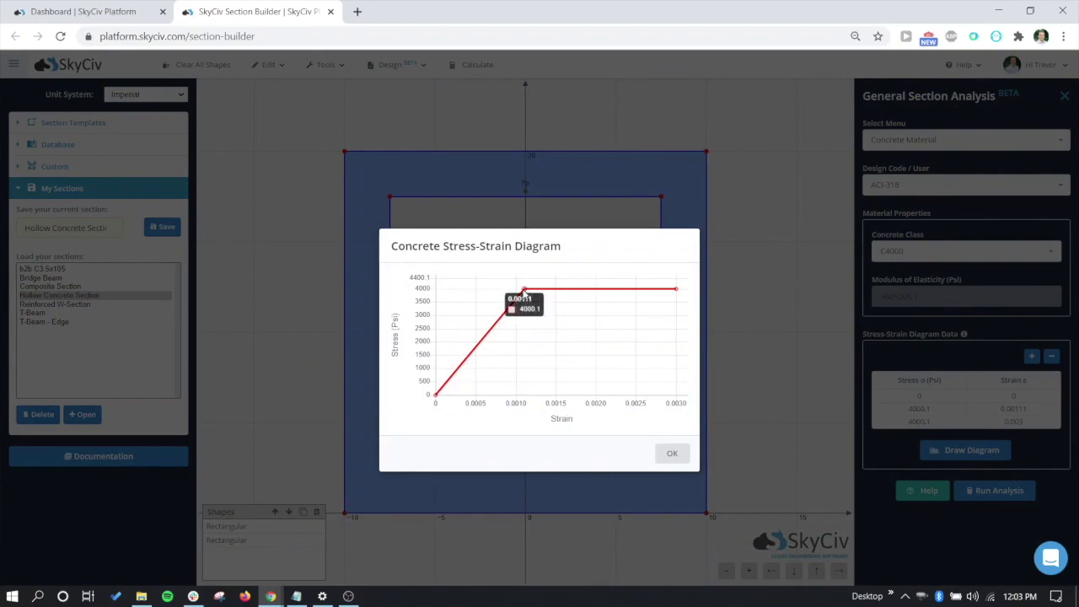
{"action": "left_click", "coordinate": [672, 455]}
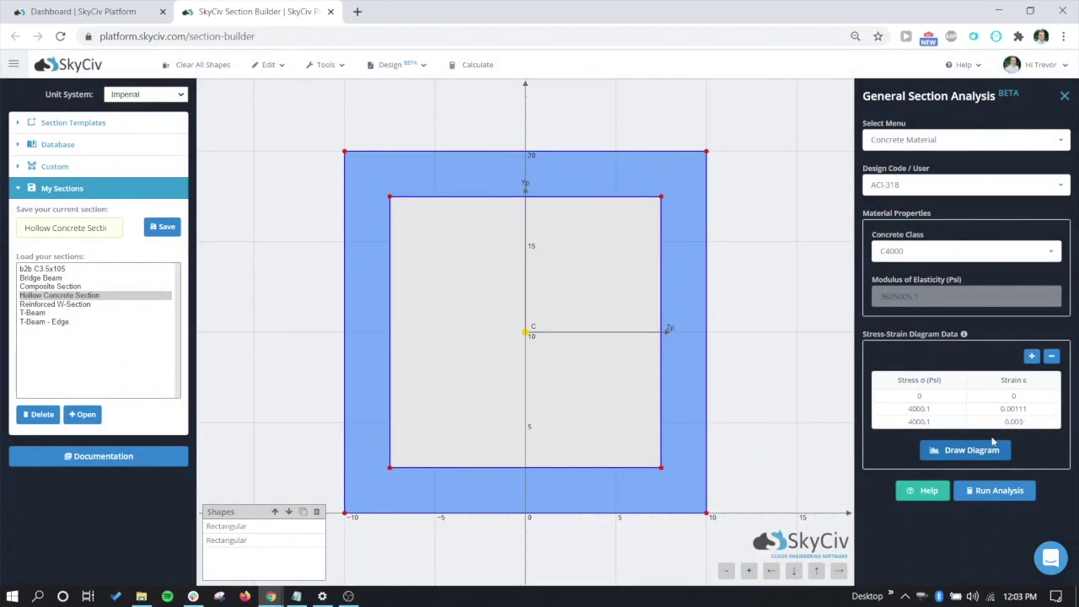
- Set the rebar material to ACI-318 Grade 60 and review its stress-strain diagram
{"action": "left_click", "coordinate": [927, 140]}
{"action": "left_click", "coordinate": [916, 246]}
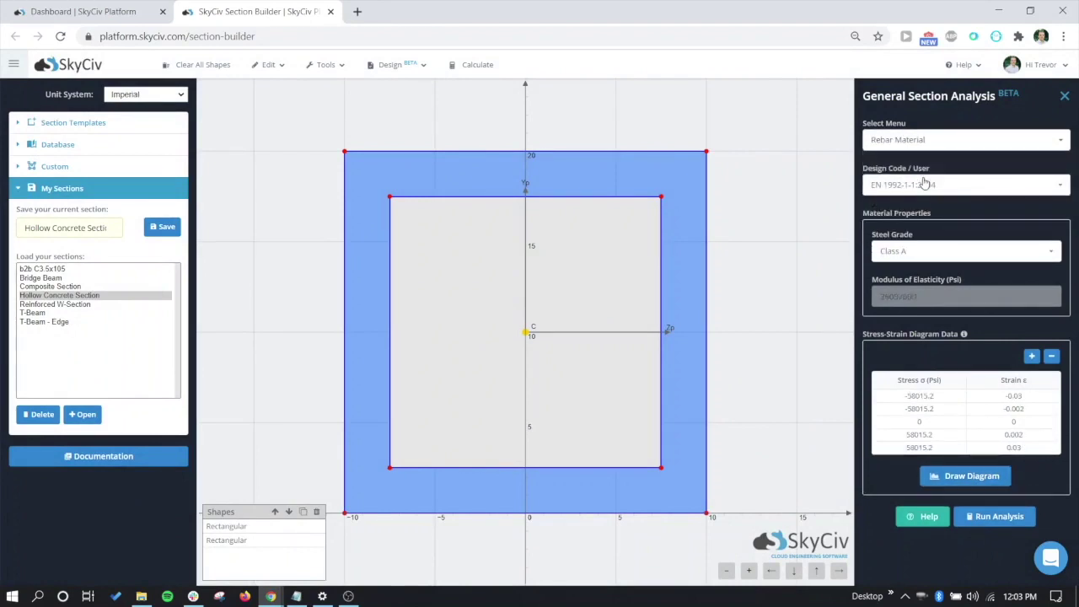
{"action": "left_click", "coordinate": [925, 185]}
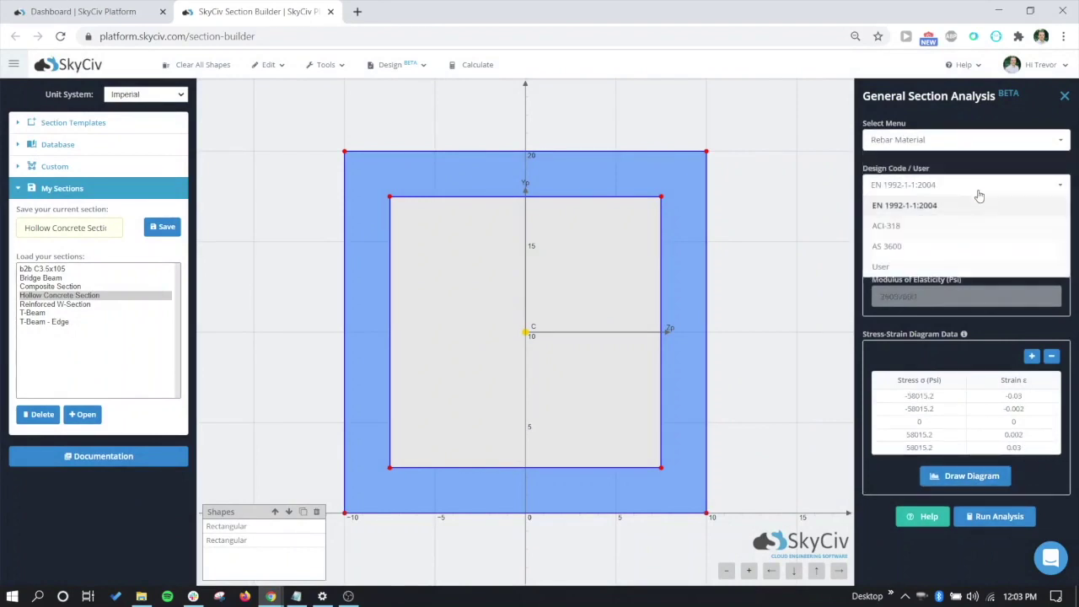
{"action": "left_click", "coordinate": [917, 236]}
{"action": "left_click", "coordinate": [919, 251]}
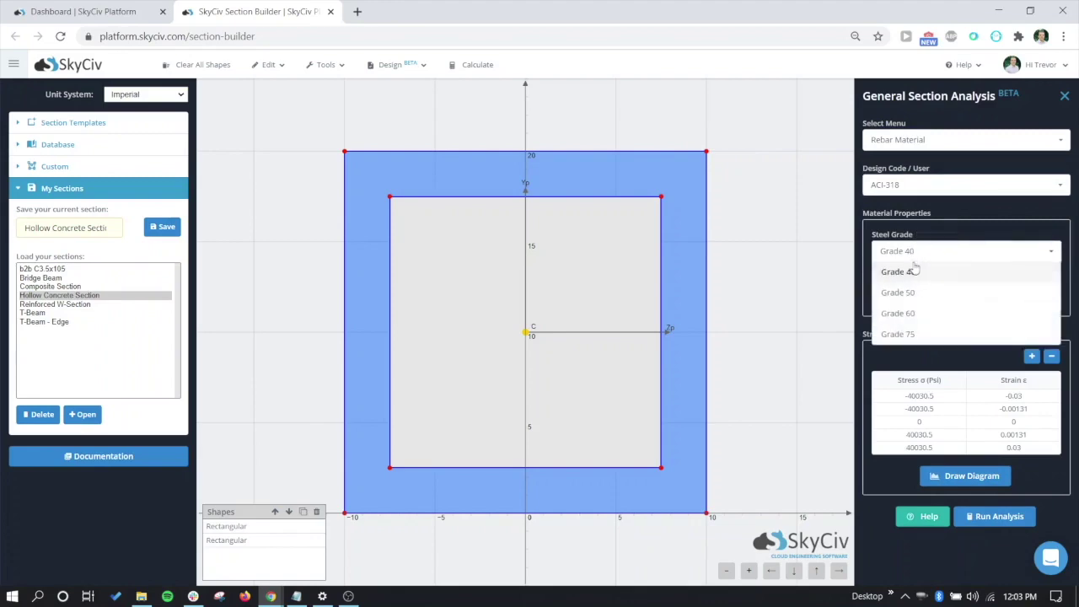
{"action": "left_click", "coordinate": [912, 314]}
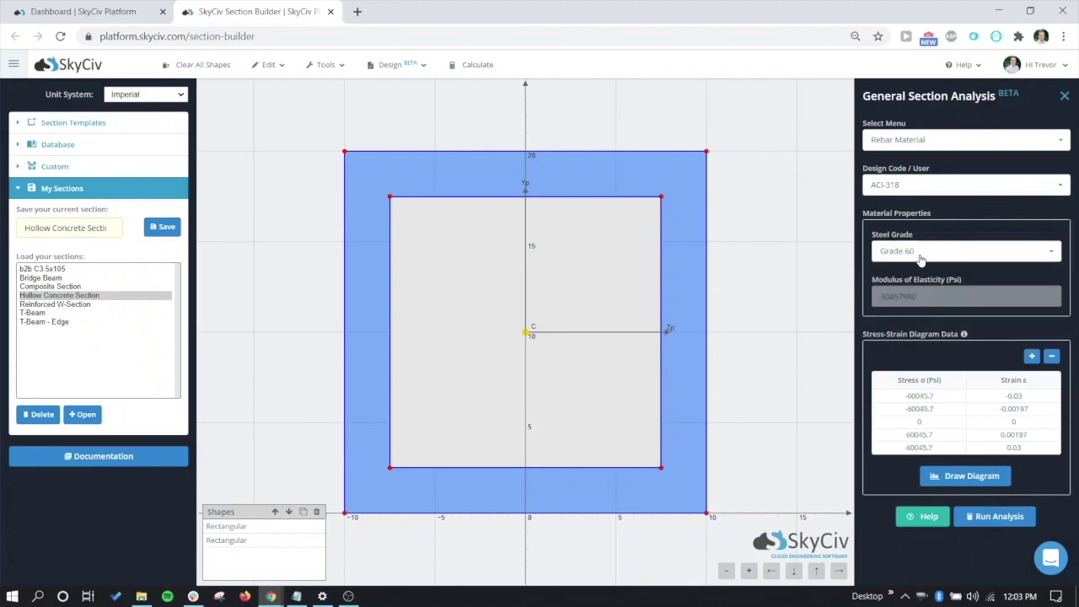
{"action": "left_click", "coordinate": [969, 476]}
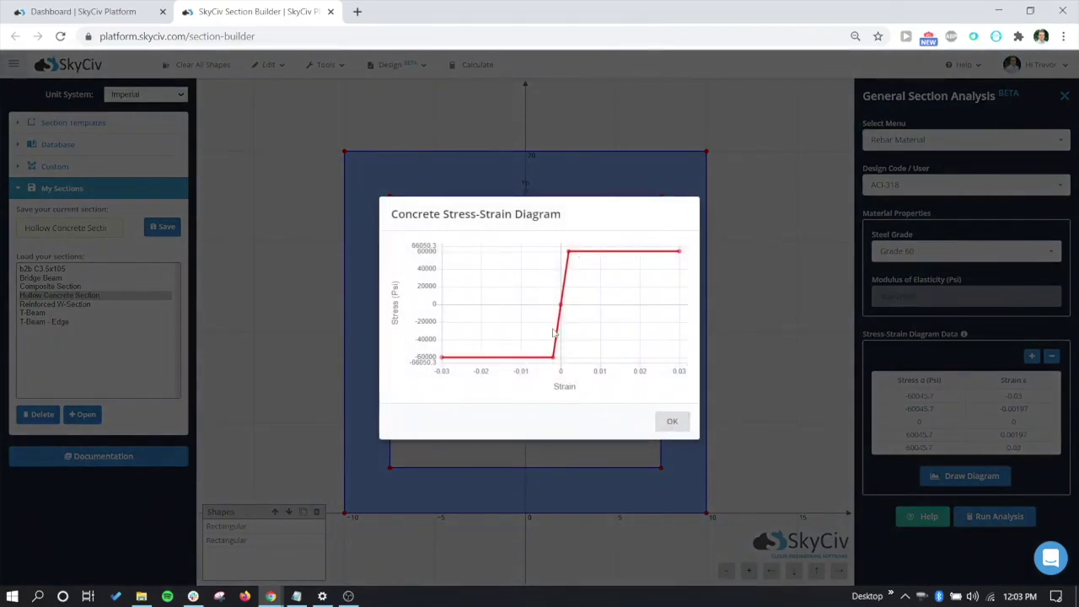
{"action": "left_click", "coordinate": [672, 421]}
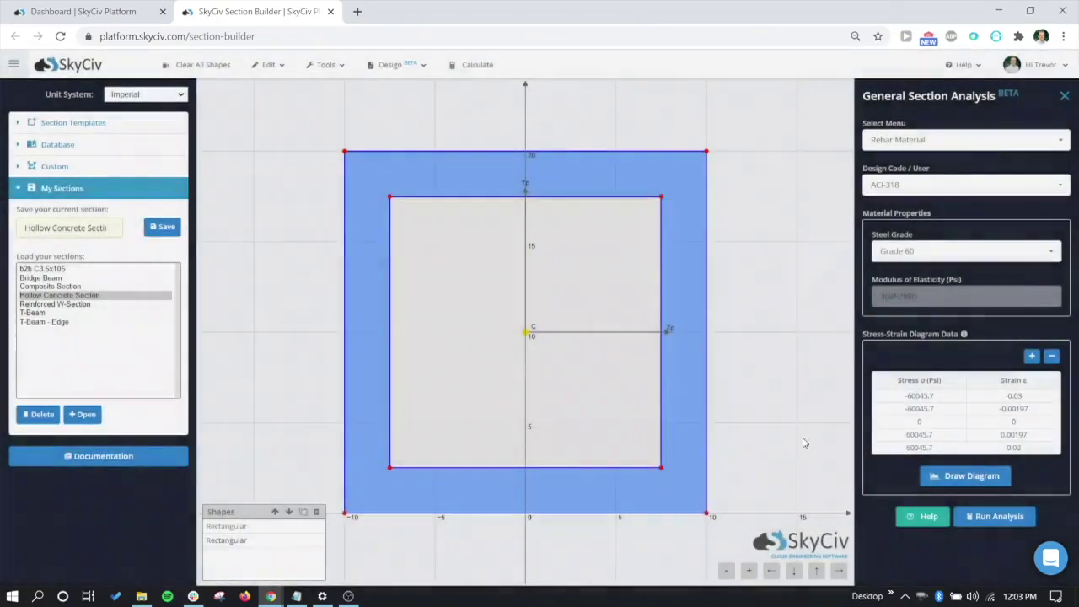
{"action": "left_click", "coordinate": [895, 142]}
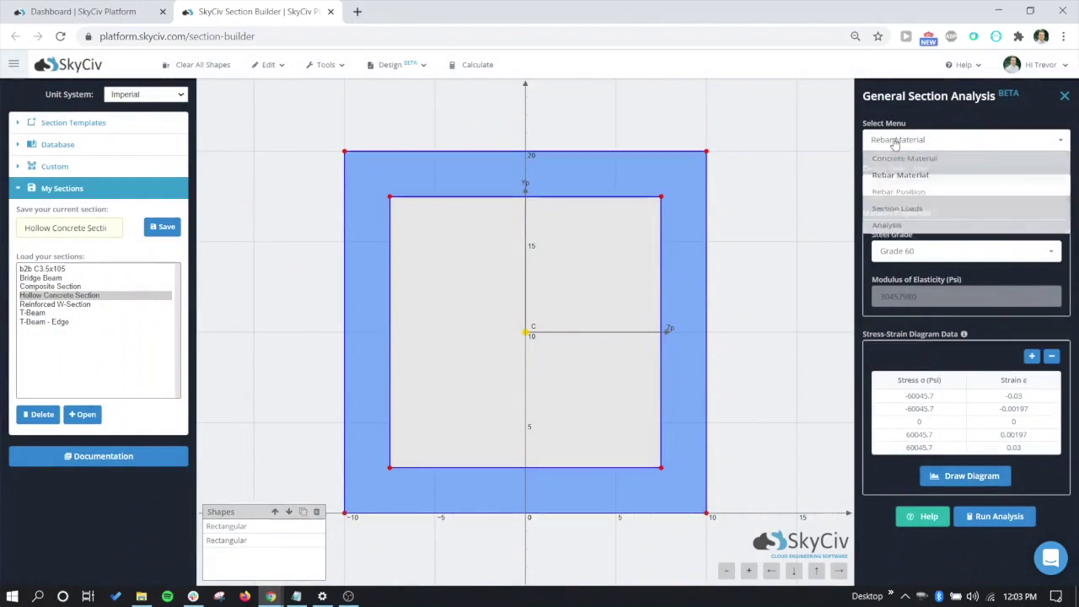
- Place rebar as lines of 0.625 in bars with 3 intermediate bars, starting at the bottom-left wall
{"action": "left_click", "coordinate": [910, 193]}
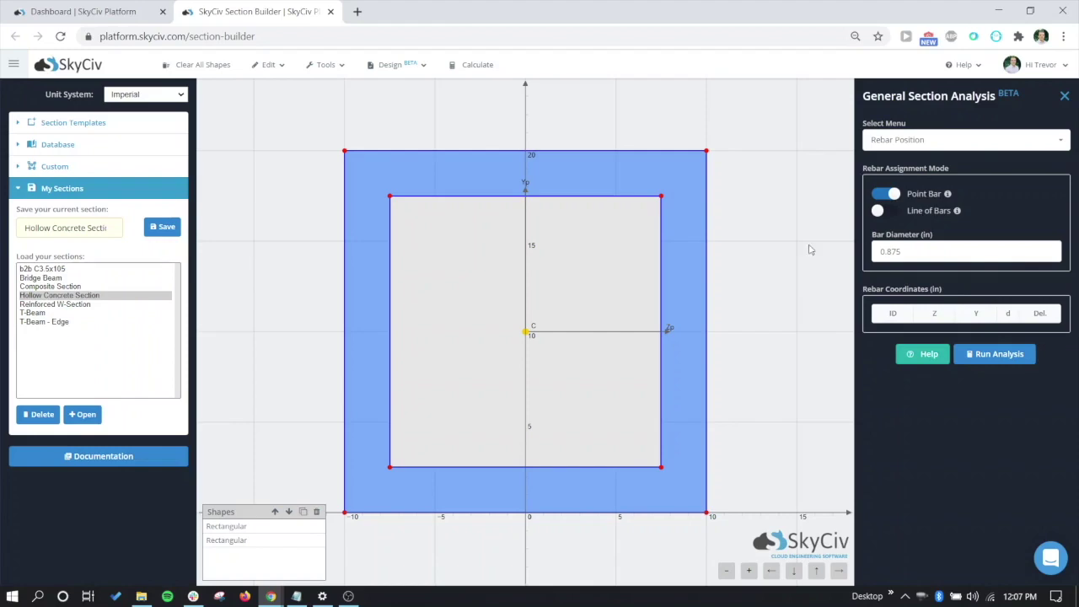
{"action": "left_click", "coordinate": [877, 211]}
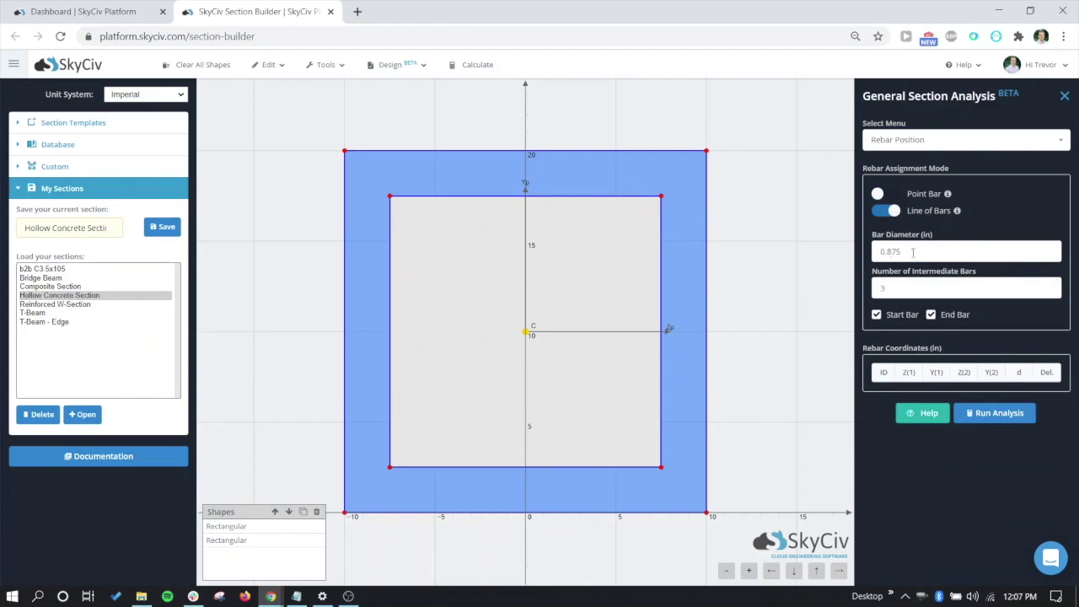
{"action": "left_click", "coordinate": [927, 250]}
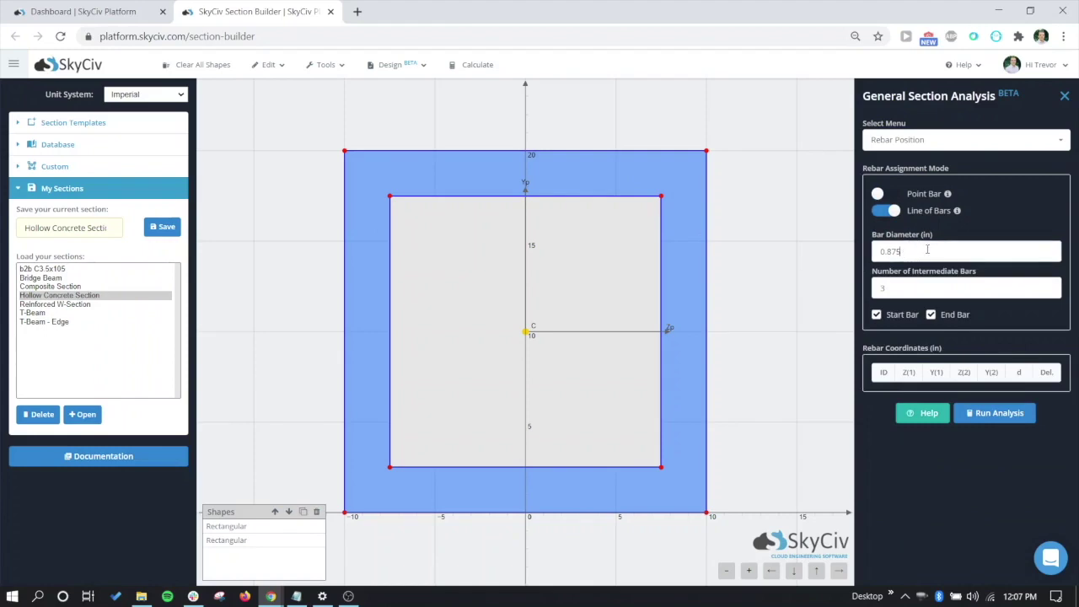
{"action": "type", "text": "0.625"}
{"action": "left_click", "coordinate": [908, 288]}
{"action": "type", "text": "3"}
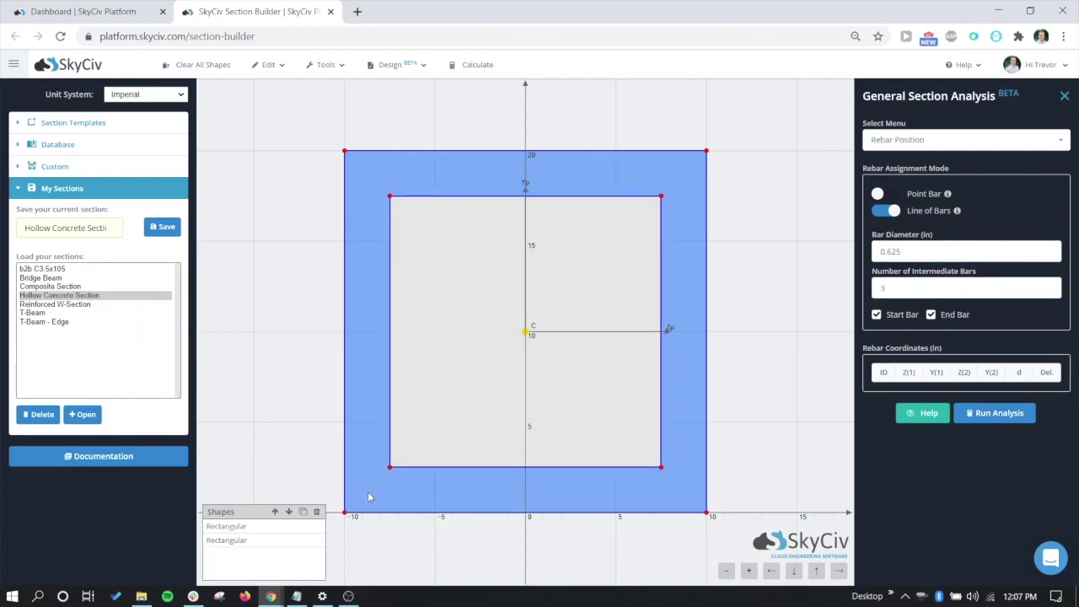
{"action": "left_click", "coordinate": [374, 486]}
- Finish the bottom bar line and draw a matching five-bar line across the top wall
{"action": "left_click", "coordinate": [674, 490]}
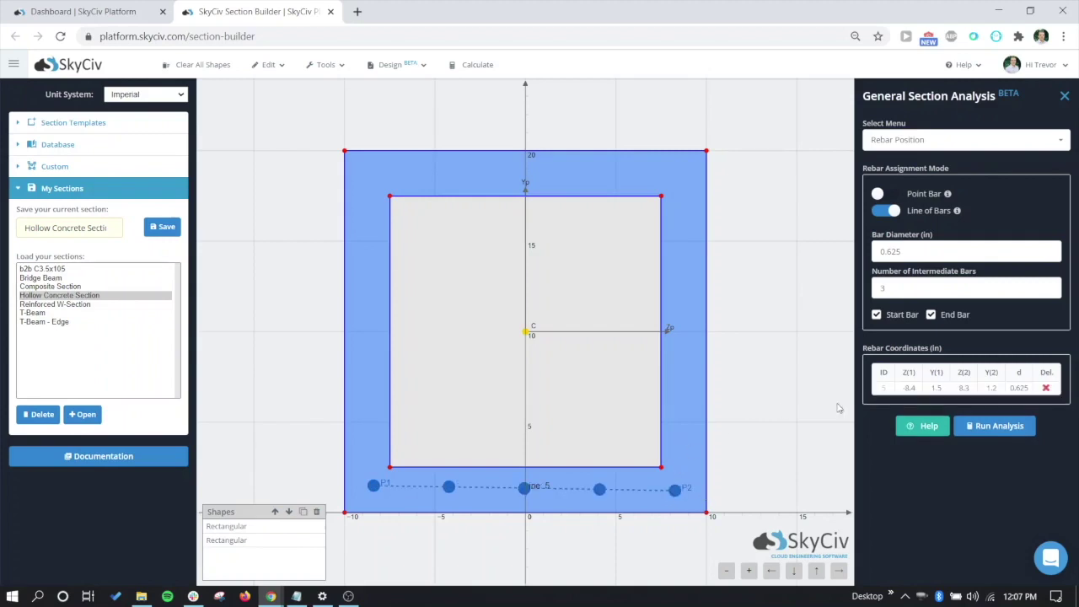
{"action": "left_click", "coordinate": [371, 168]}
{"action": "left_click", "coordinate": [676, 168]}
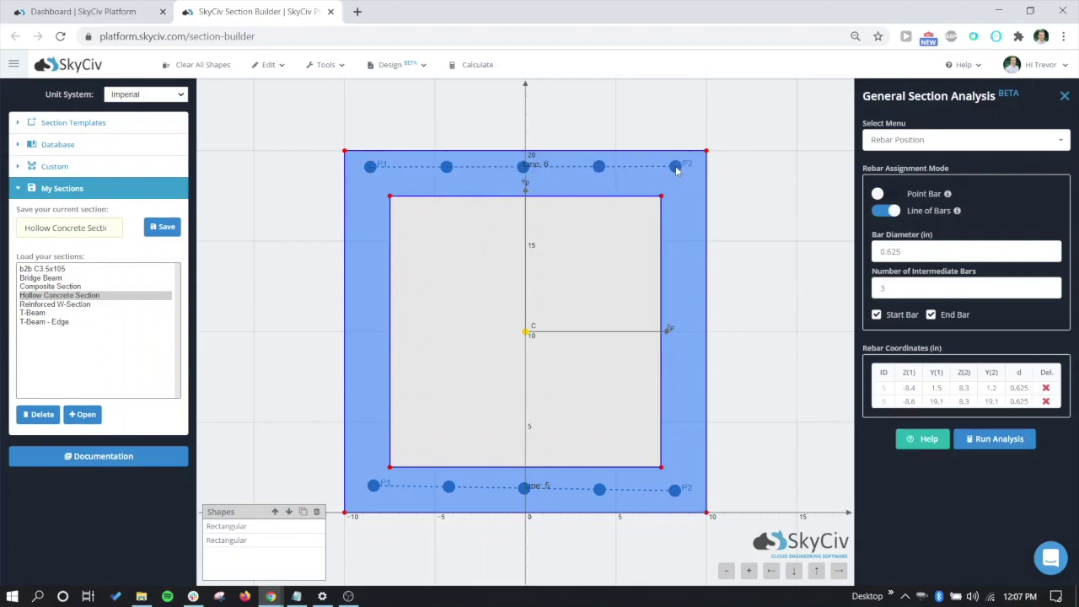
{"action": "left_click", "coordinate": [876, 315]}
- Turn off end bars and draw bar lines along the left and right side walls
{"action": "left_click", "coordinate": [931, 314]}
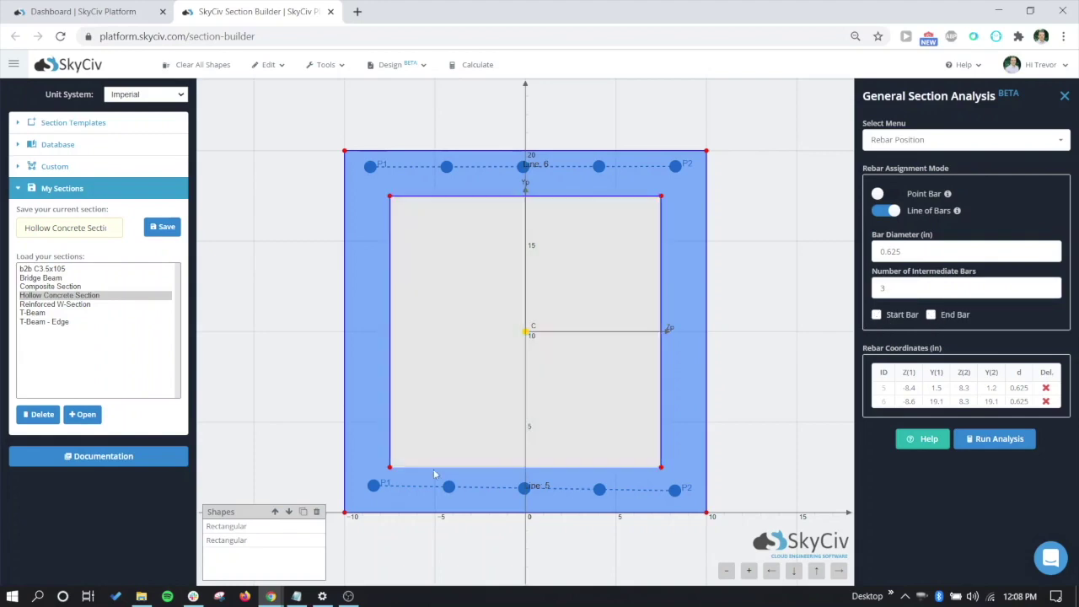
{"action": "left_click", "coordinate": [374, 503]}
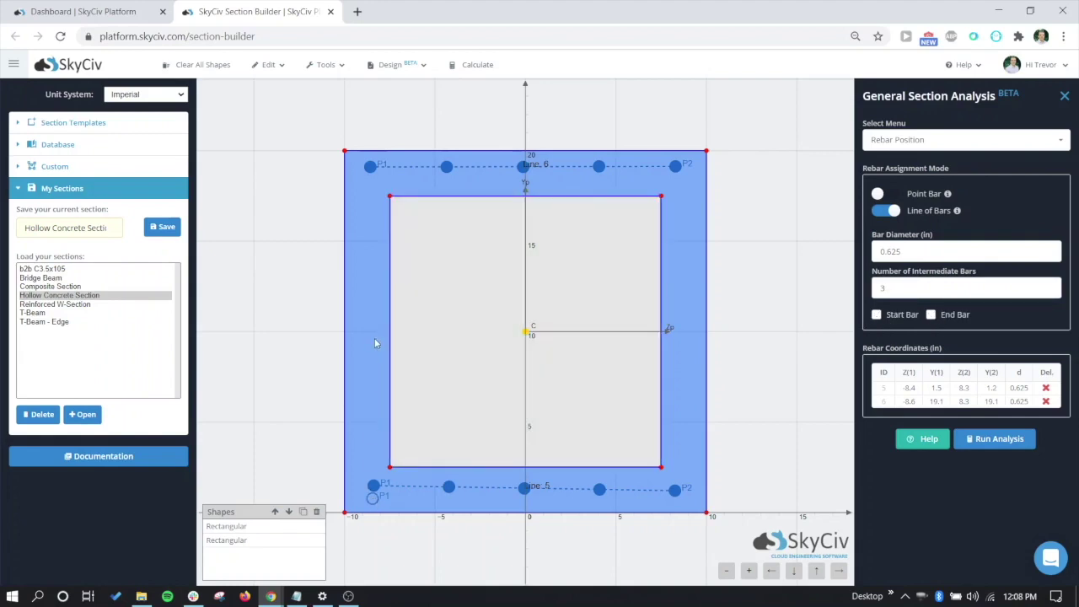
{"action": "left_click", "coordinate": [371, 193]}
{"action": "left_click", "coordinate": [679, 181]}
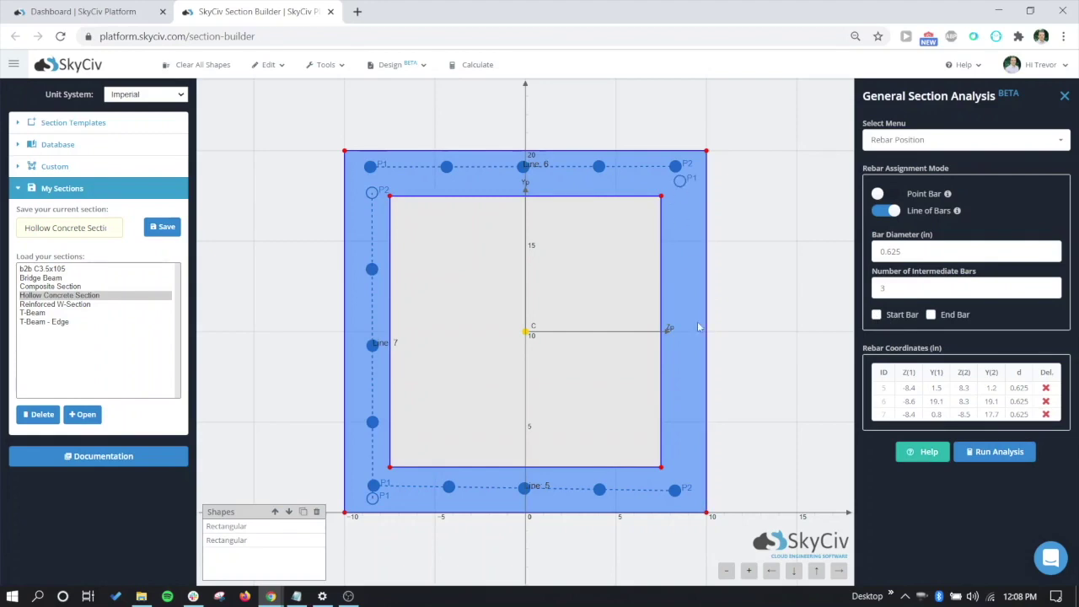
{"action": "left_click", "coordinate": [691, 480]}
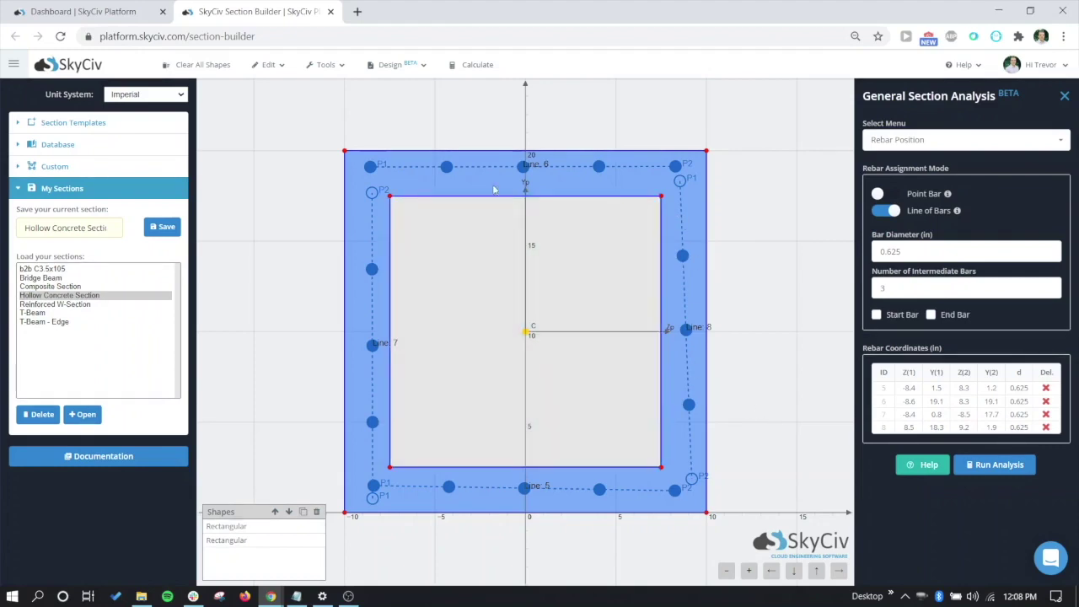
- Set the bottom line's start Z to -8.5 and review the bars as individual point bars
{"action": "left_click", "coordinate": [910, 390]}
{"action": "type", "text": "-8.5"}
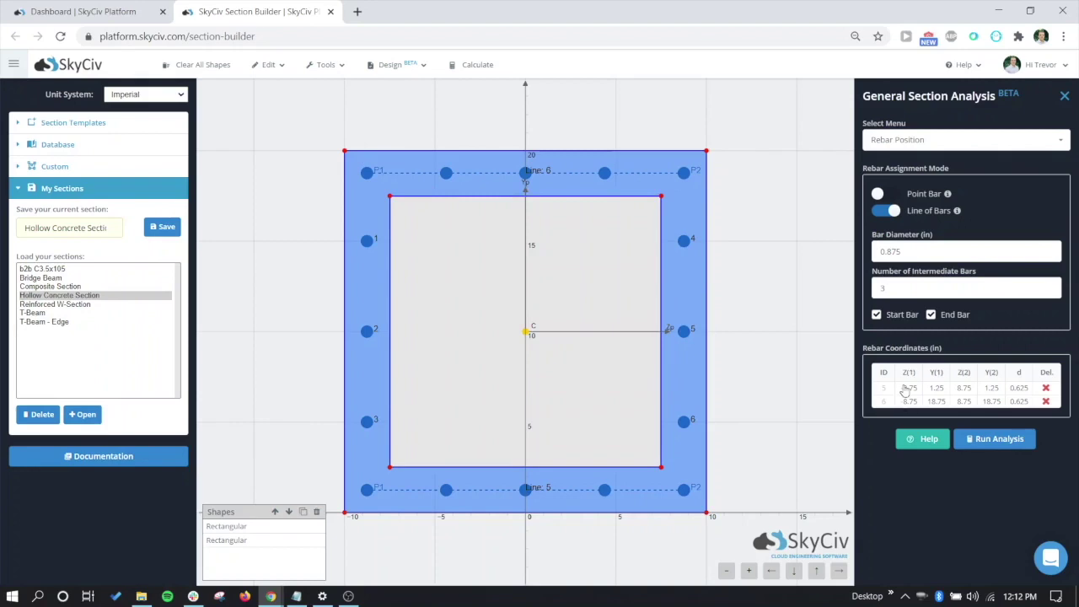
{"action": "left_click", "coordinate": [876, 196]}
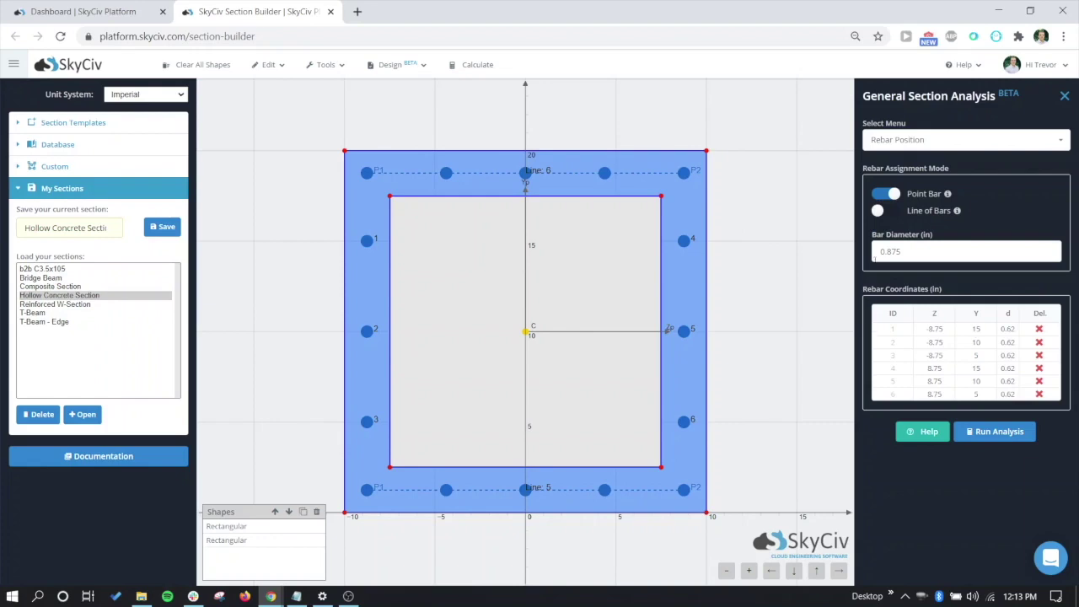
{"action": "left_click", "coordinate": [880, 212]}
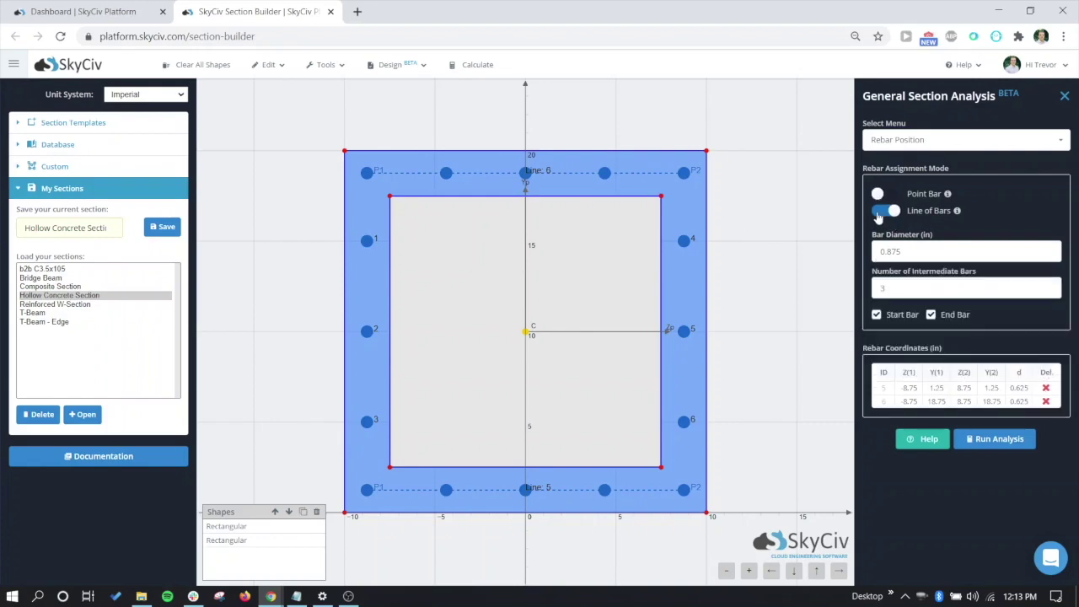
- Switch the analysis panel to the Section Loads page
{"action": "left_click", "coordinate": [927, 140]}
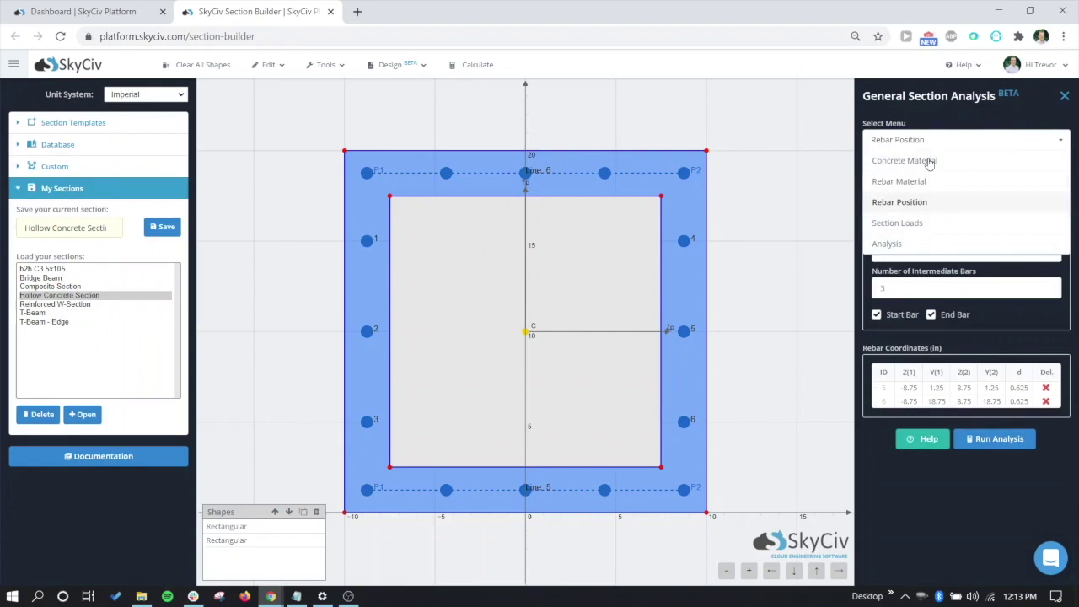
{"action": "left_click", "coordinate": [922, 225]}
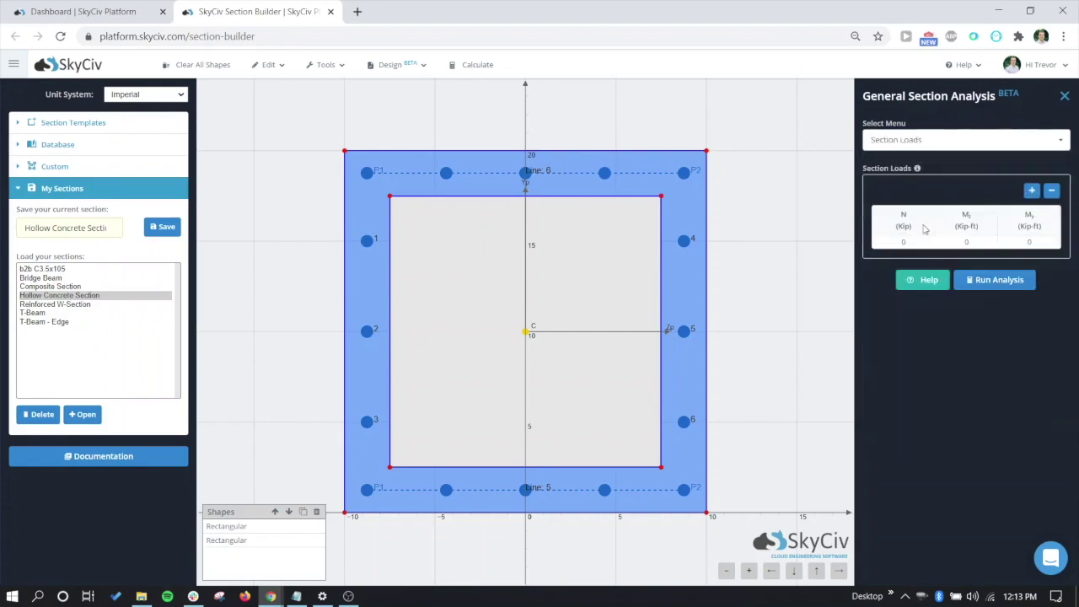
{"action": "left_click", "coordinate": [927, 142]}
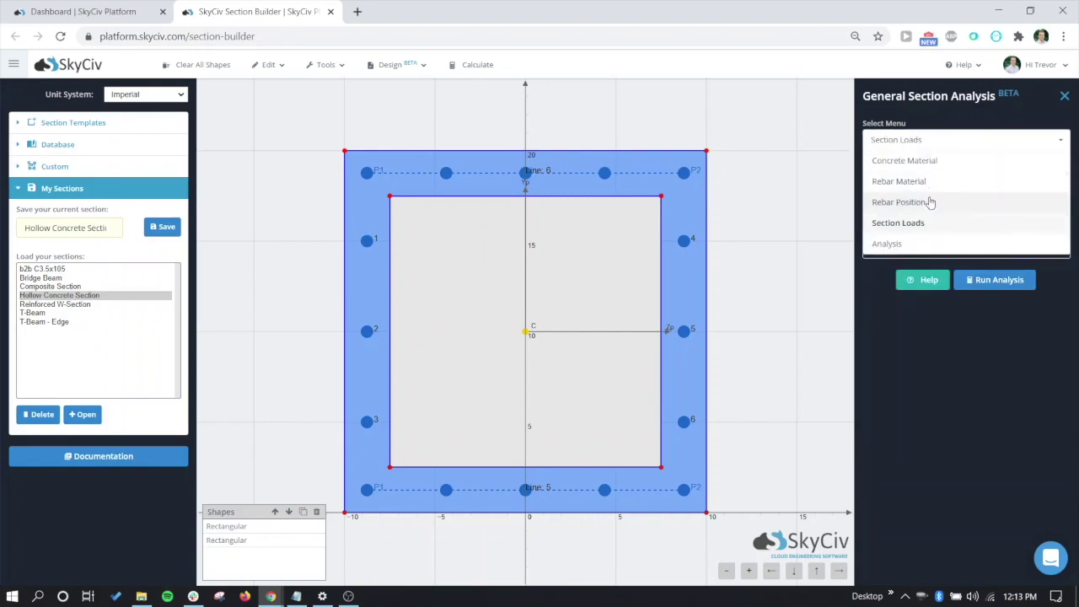
{"action": "left_click", "coordinate": [922, 226]}
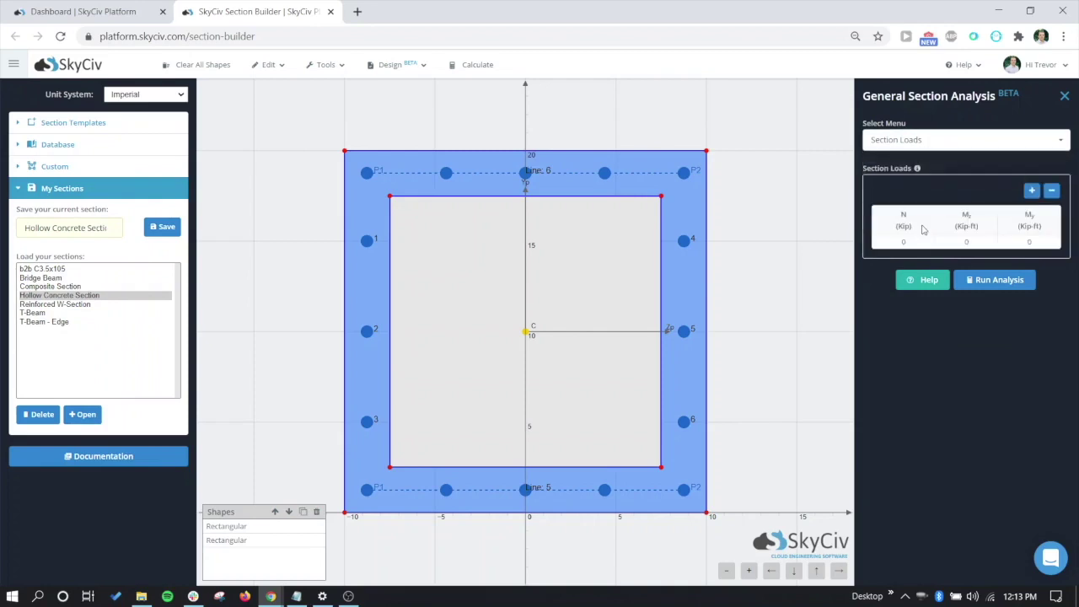
{"action": "left_click", "coordinate": [967, 145]}
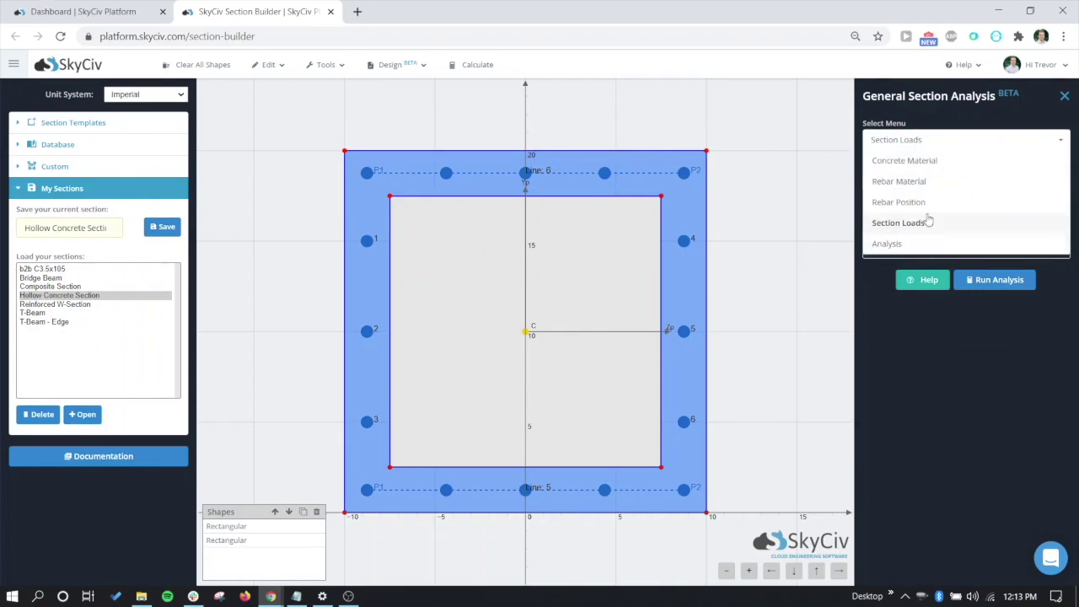
{"action": "left_click", "coordinate": [927, 224]}
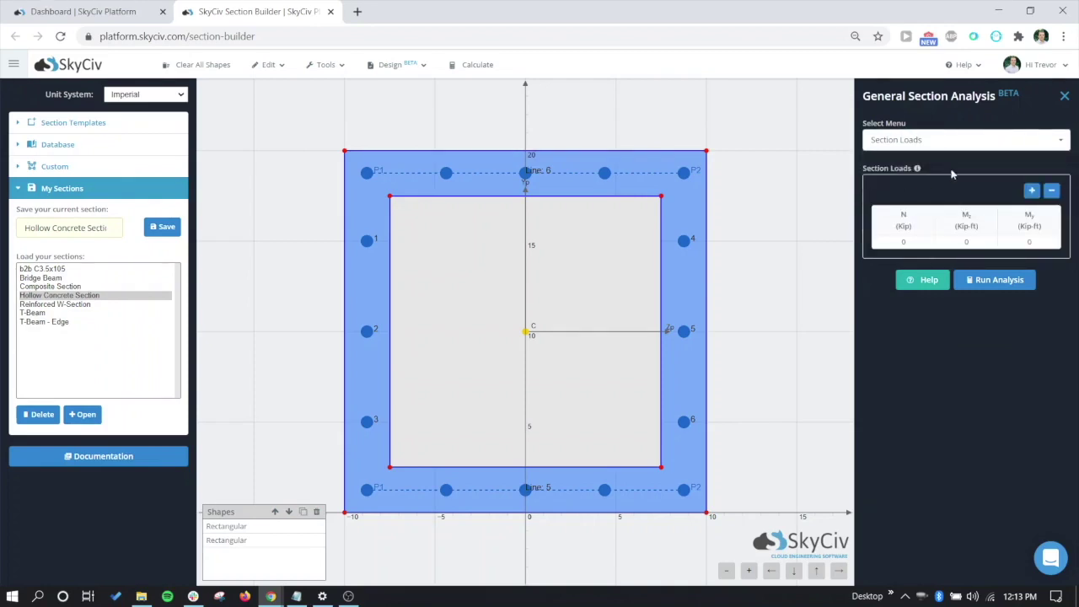
- Add load case rows: N 150/Mz 10, N 70/Mz 50, and N 40/Mz 40/My 40
{"action": "left_click", "coordinate": [1030, 192]}
{"action": "left_click", "coordinate": [1028, 193]}
{"action": "left_click", "coordinate": [1029, 192]}
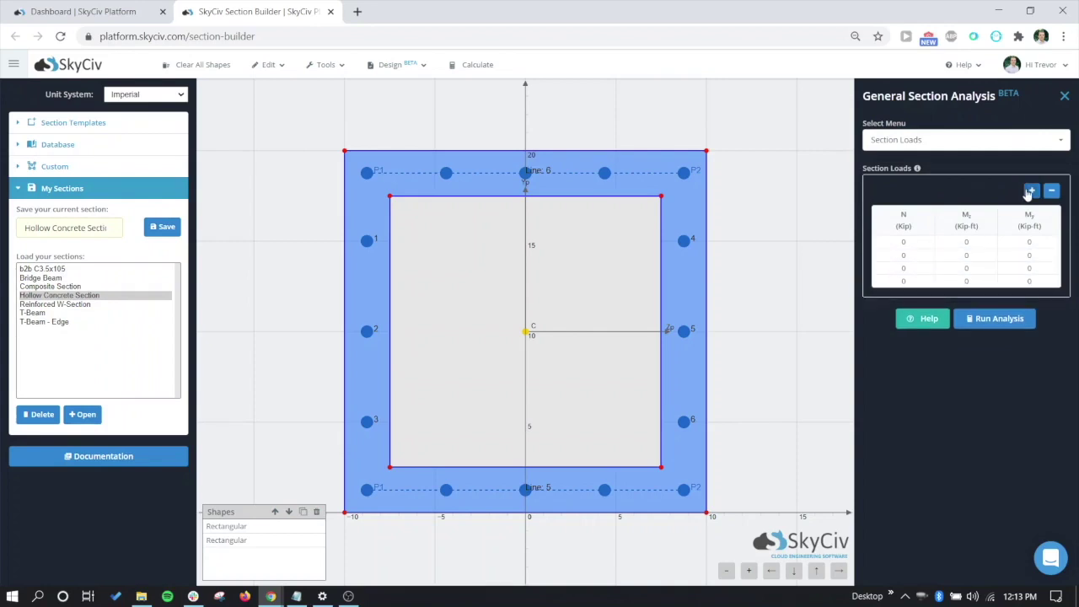
{"action": "left_click", "coordinate": [1029, 192]}
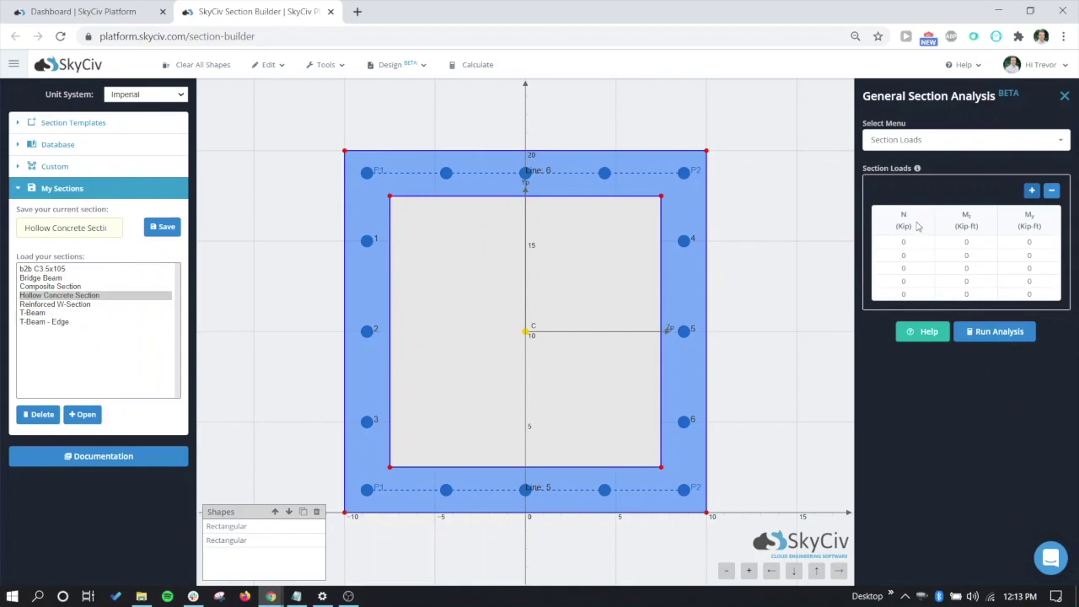
{"action": "mouse_move", "coordinate": [918, 171]}
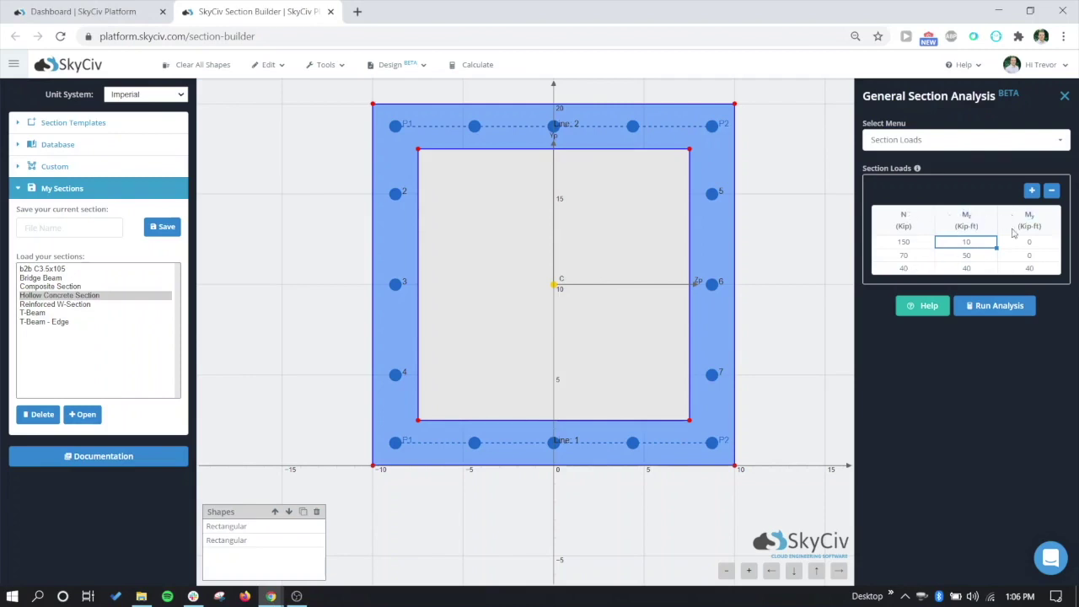
- Run the analysis for all three load cases (ratios 0.165, 0.157, 0.191) and show the 3D interaction plot
{"action": "left_click", "coordinate": [970, 140]}
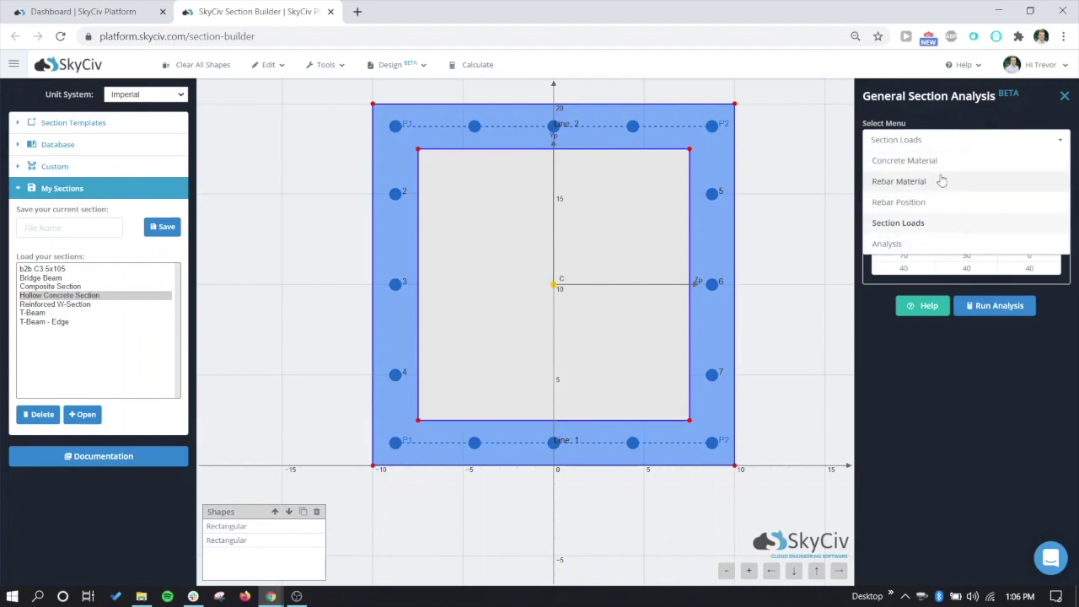
{"action": "left_click", "coordinate": [924, 224]}
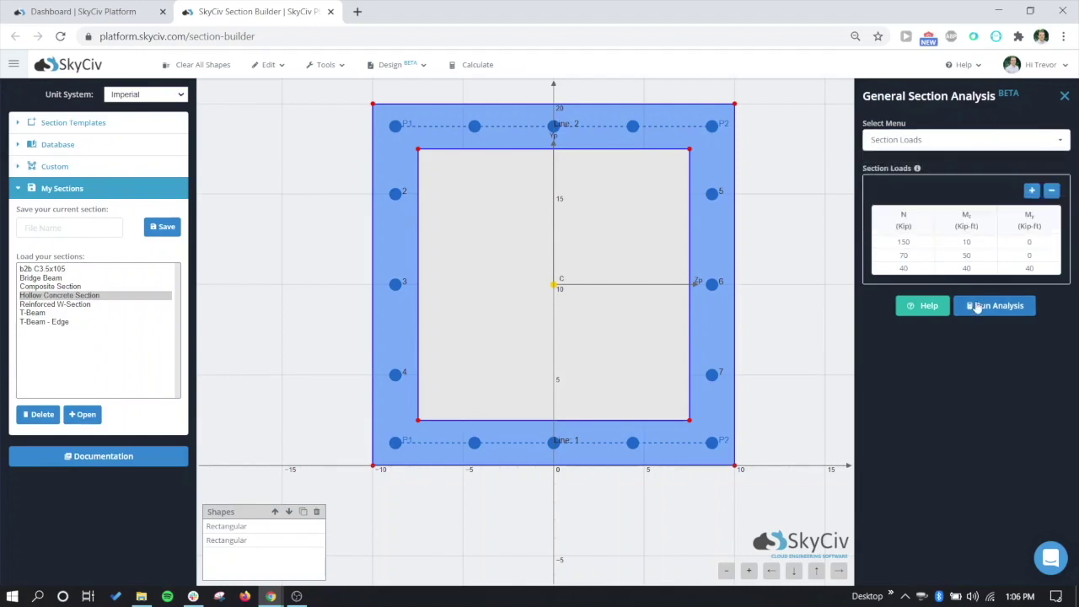
{"action": "left_click", "coordinate": [979, 308]}
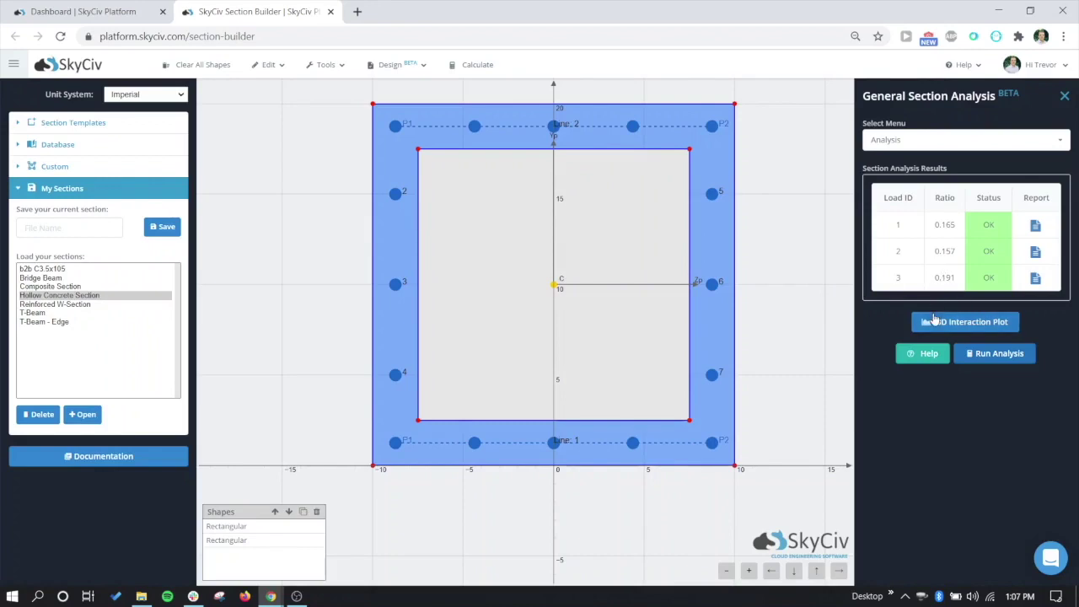
{"action": "left_click", "coordinate": [942, 327]}
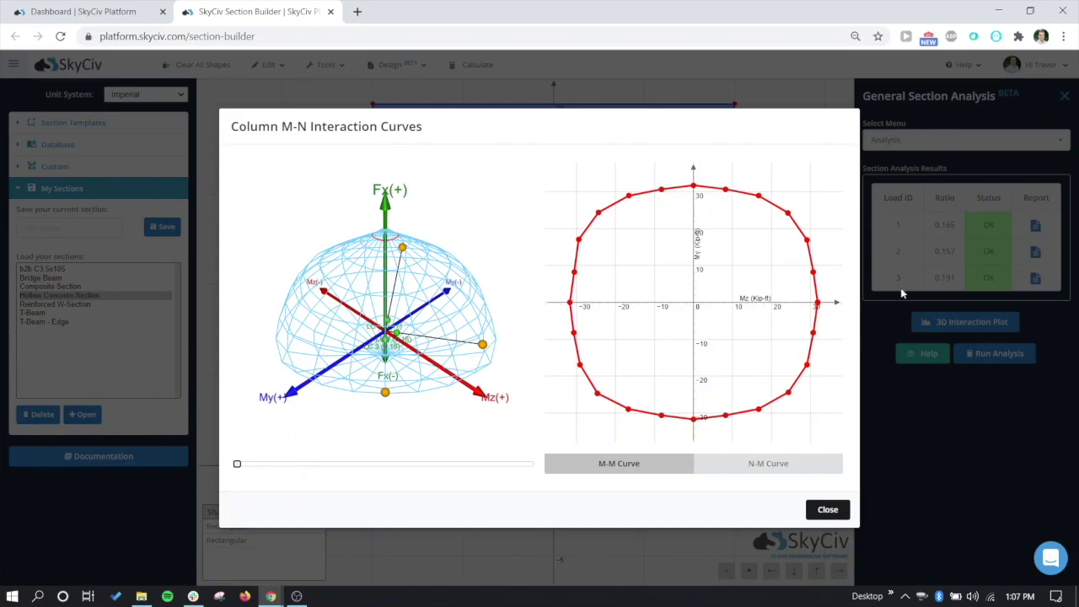
- Rotate the interaction surface, switch between M-M and N-M curves, and adjust the slice and moment-angle sliders
{"action": "left_click_drag", "start_coordinate": [410, 340], "coordinate": [416, 315]}
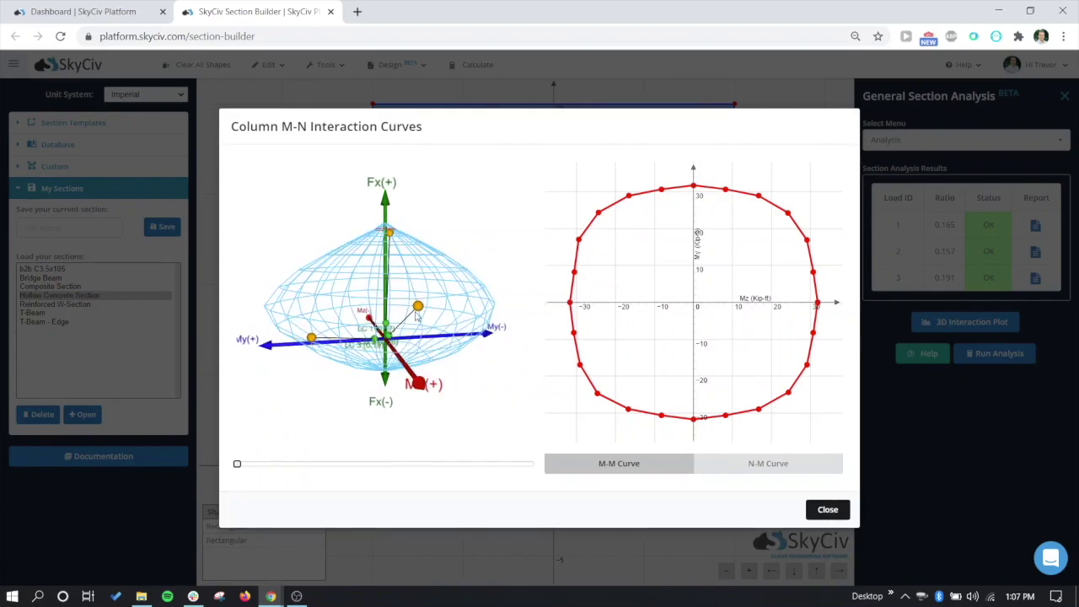
{"action": "left_click", "coordinate": [734, 470]}
{"action": "left_click", "coordinate": [666, 475]}
{"action": "left_click_drag", "start_coordinate": [236, 465], "coordinate": [325, 459]}
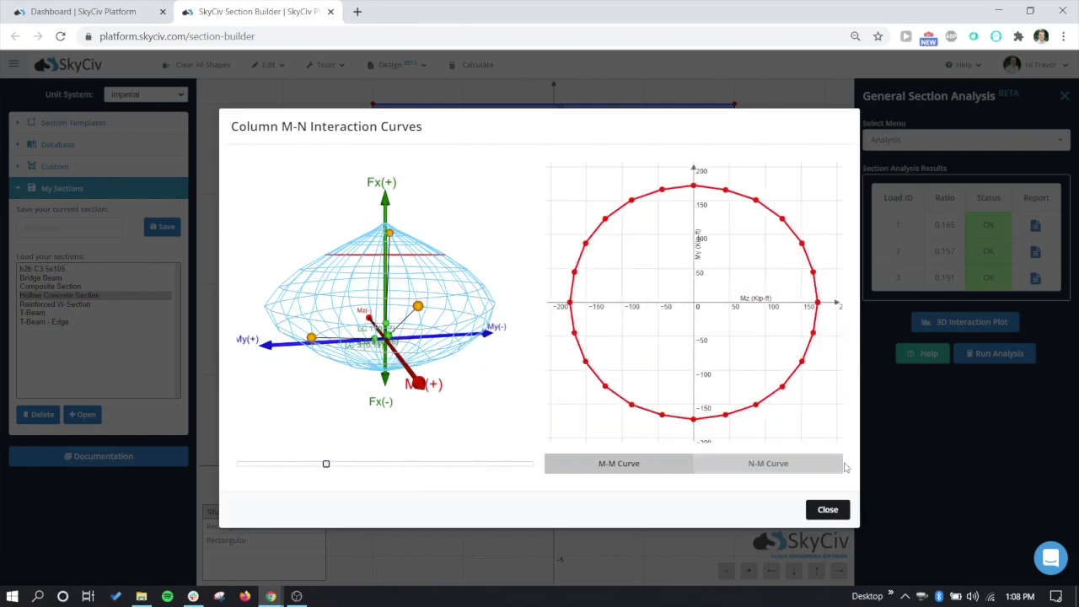
{"action": "left_click", "coordinate": [802, 468]}
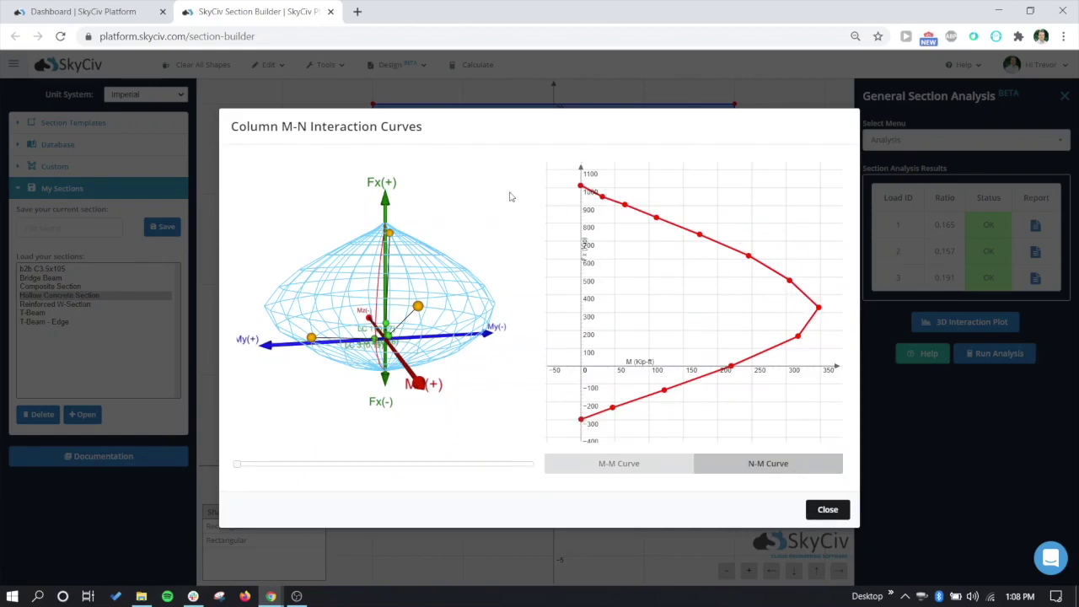
{"action": "left_click_drag", "start_coordinate": [326, 275], "coordinate": [370, 436]}
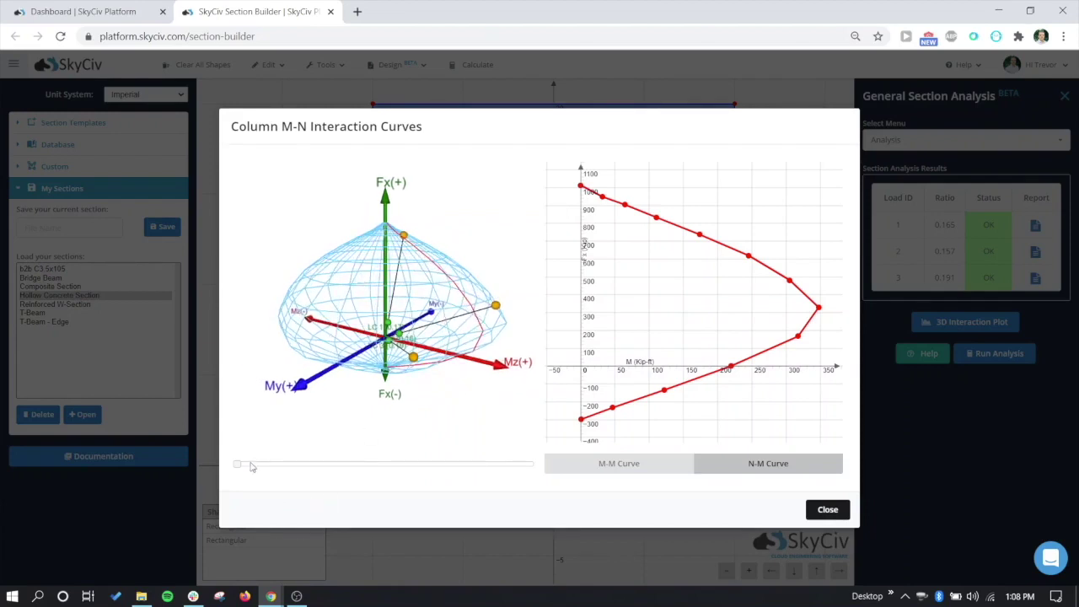
{"action": "mouse_move", "coordinate": [239, 469]}
{"action": "left_mouse_down"}
{"action": "mouse_move", "coordinate": [532, 464]}
{"action": "mouse_move", "coordinate": [237, 463]}
{"action": "left_mouse_up"}
{"action": "left_click_drag", "start_coordinate": [440, 371], "coordinate": [745, 292]}
- Orbit and zoom the 3D surface around the load-case points, then close the interaction curves window
{"action": "scroll", "coordinate": [439, 330], "scroll_direction": "up", "scroll_amount": 5}
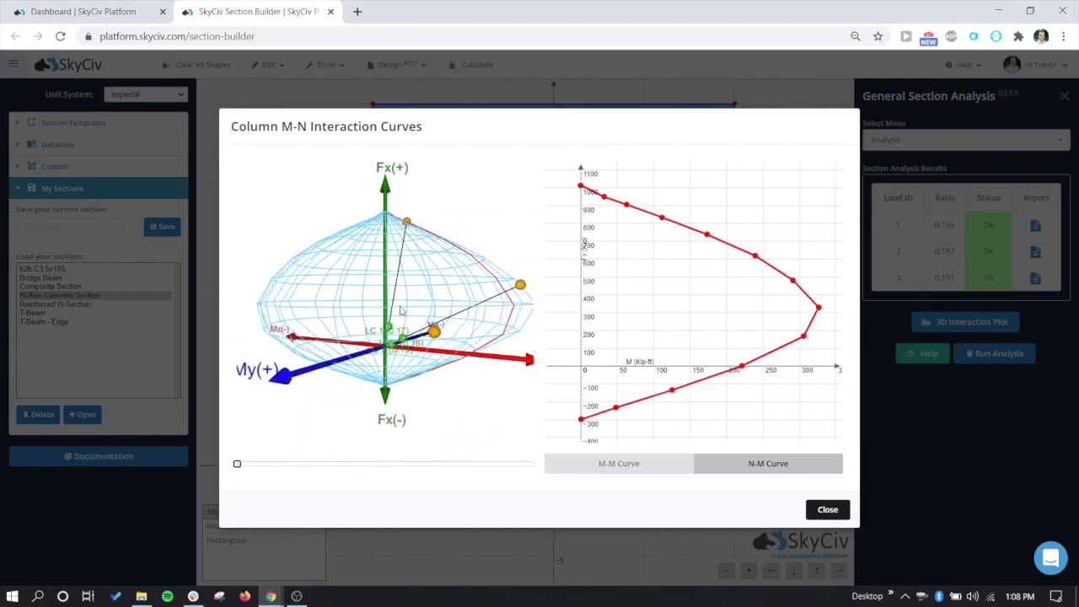
{"action": "left_click_drag", "start_coordinate": [406, 331], "coordinate": [433, 343]}
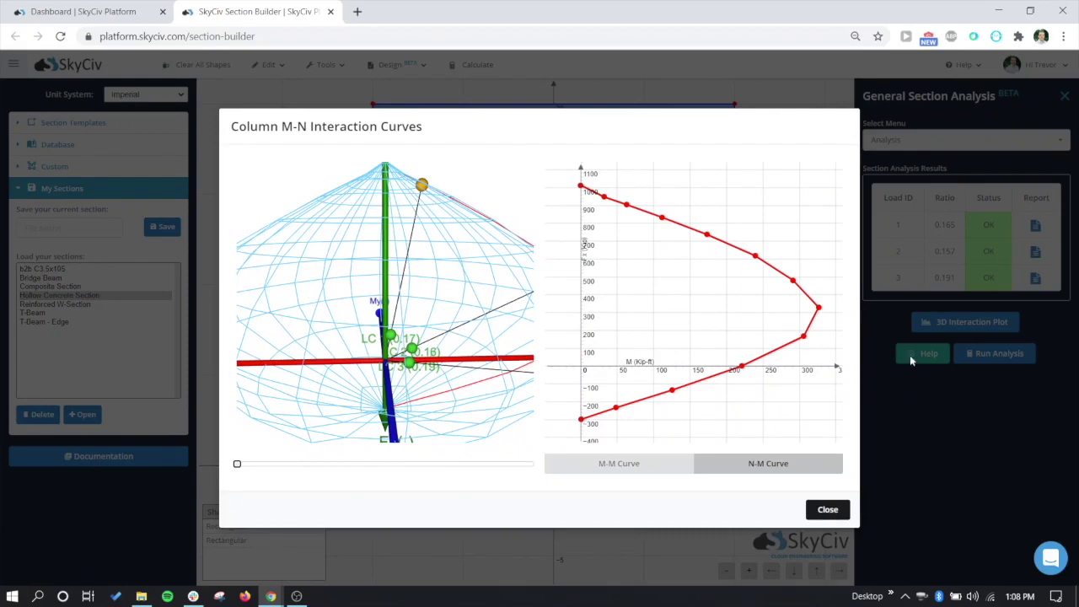
{"action": "scroll", "coordinate": [413, 373], "scroll_direction": "up", "scroll_amount": 5}
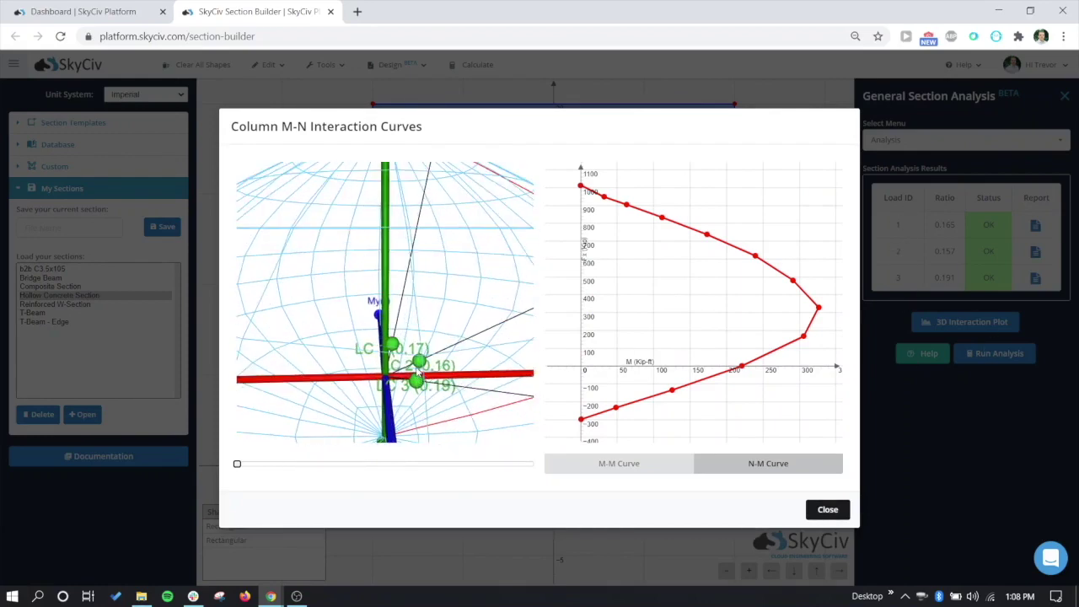
{"action": "scroll", "coordinate": [419, 381], "scroll_direction": "down", "scroll_amount": 5}
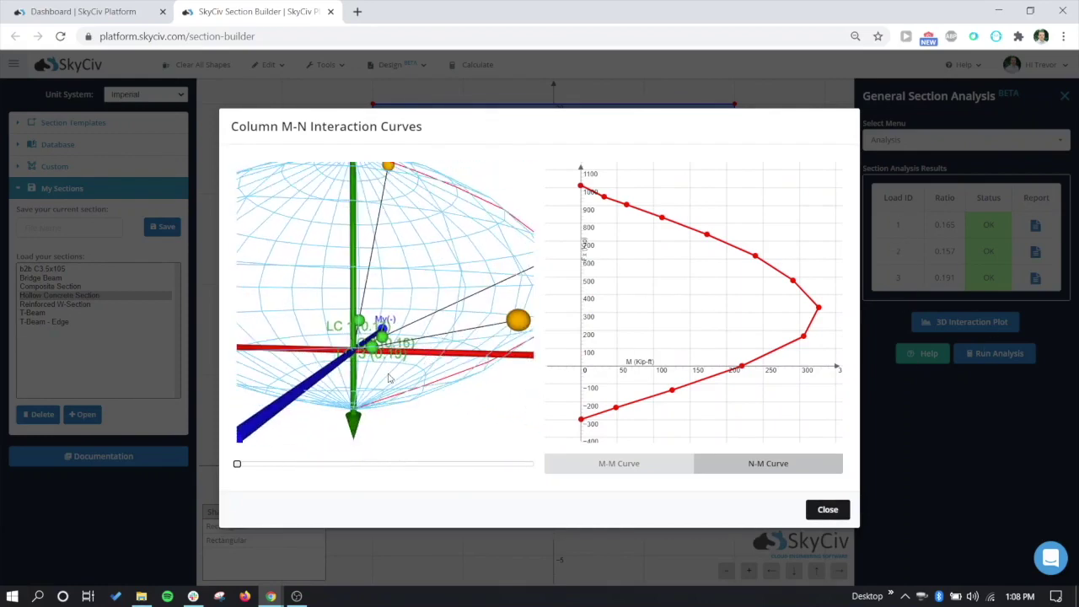
{"action": "left_click_drag", "start_coordinate": [391, 304], "coordinate": [403, 355]}
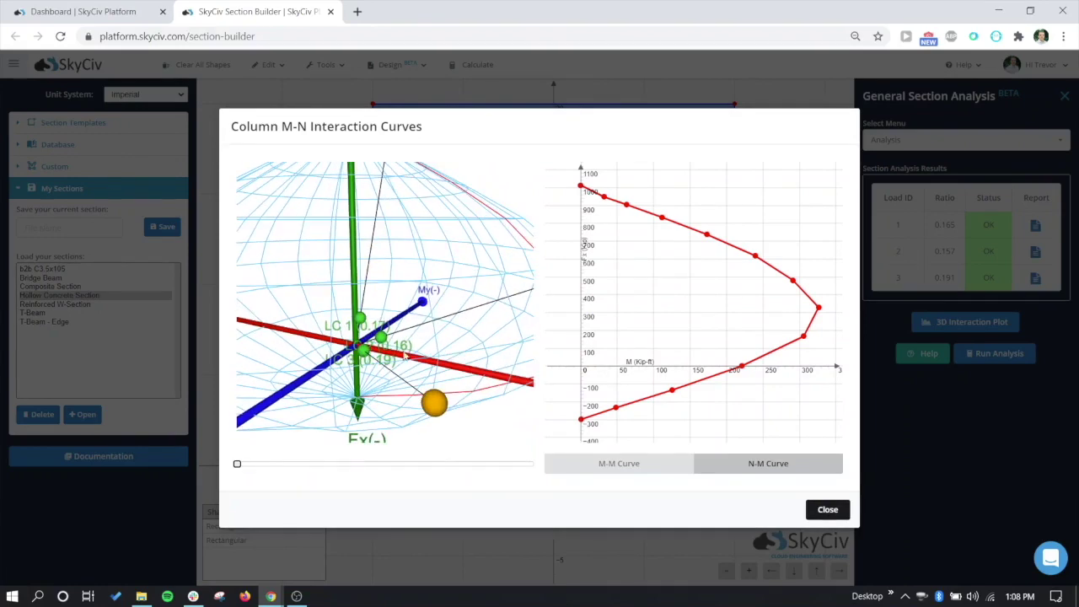
{"action": "scroll", "coordinate": [439, 398], "scroll_direction": "down", "scroll_amount": 5}
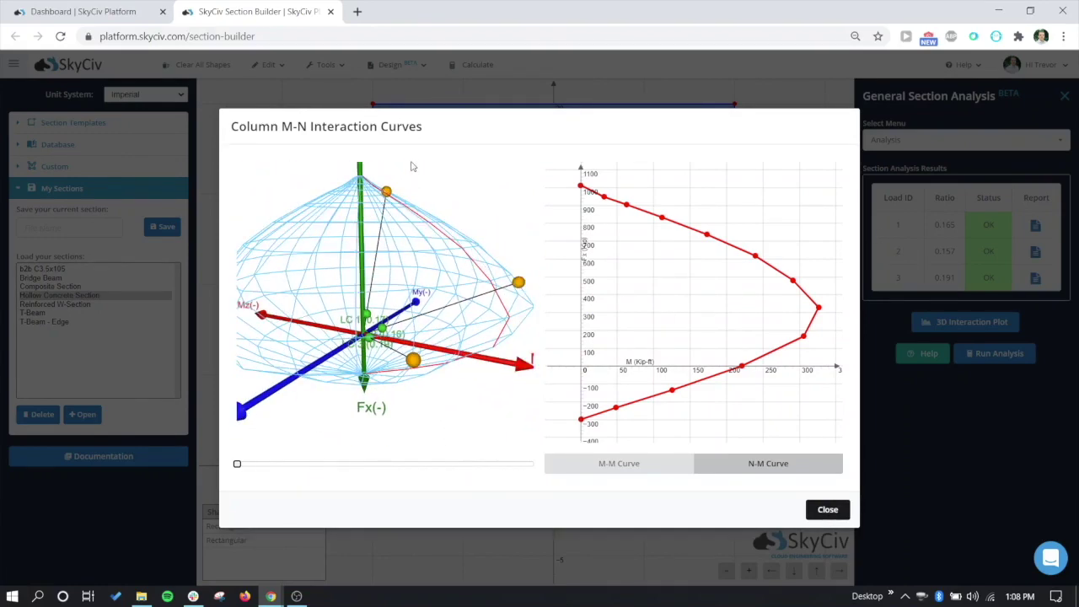
{"action": "left_click_drag", "start_coordinate": [358, 211], "coordinate": [363, 302]}
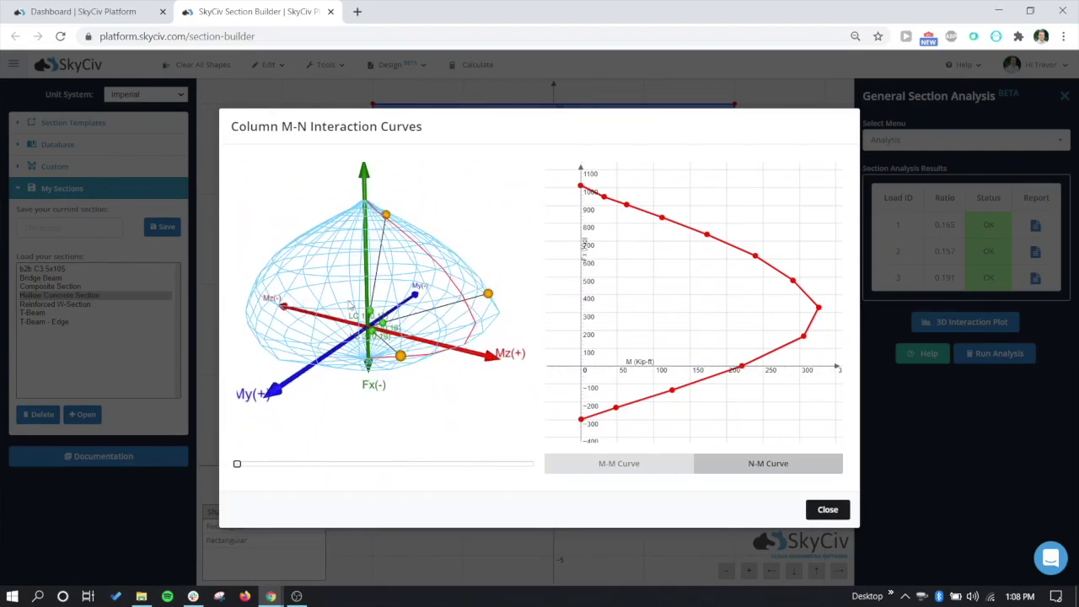
{"action": "scroll", "coordinate": [379, 320], "scroll_direction": "down", "scroll_amount": 2}
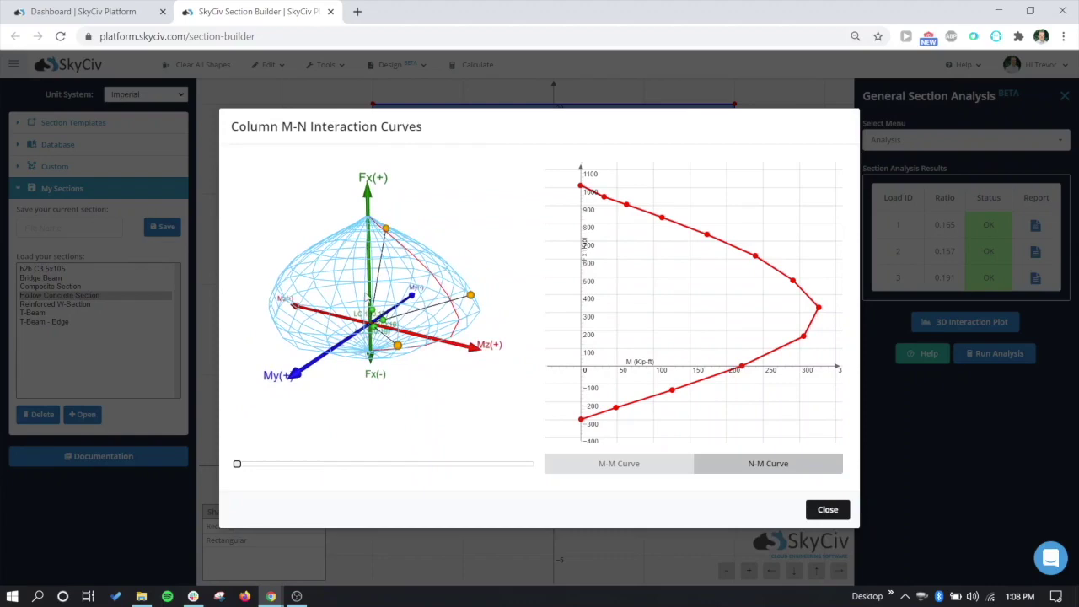
{"action": "left_click_drag", "start_coordinate": [357, 350], "coordinate": [321, 347]}
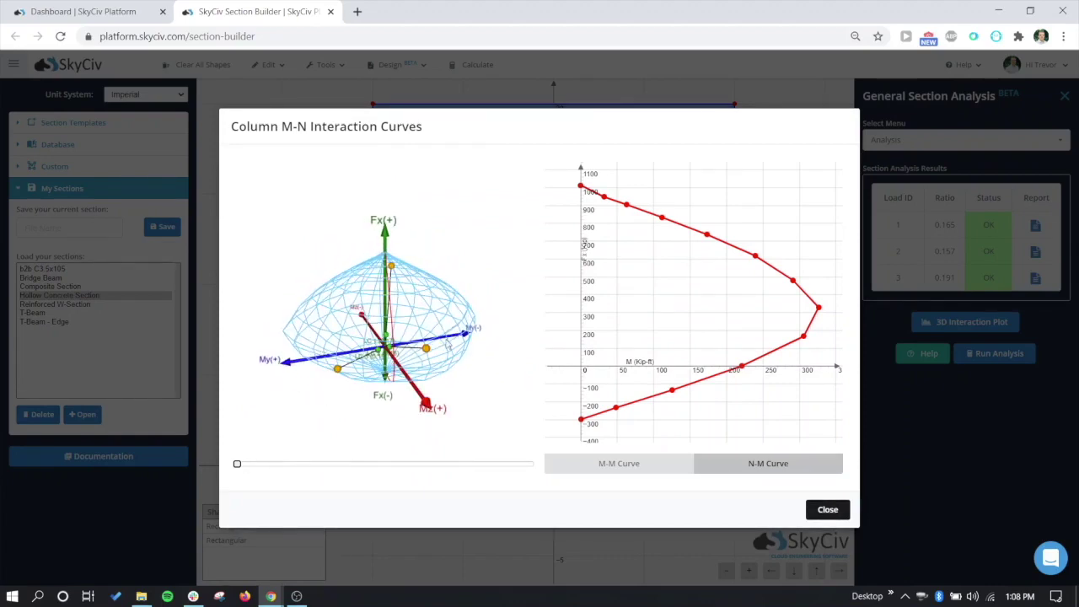
{"action": "left_click", "coordinate": [829, 510]}
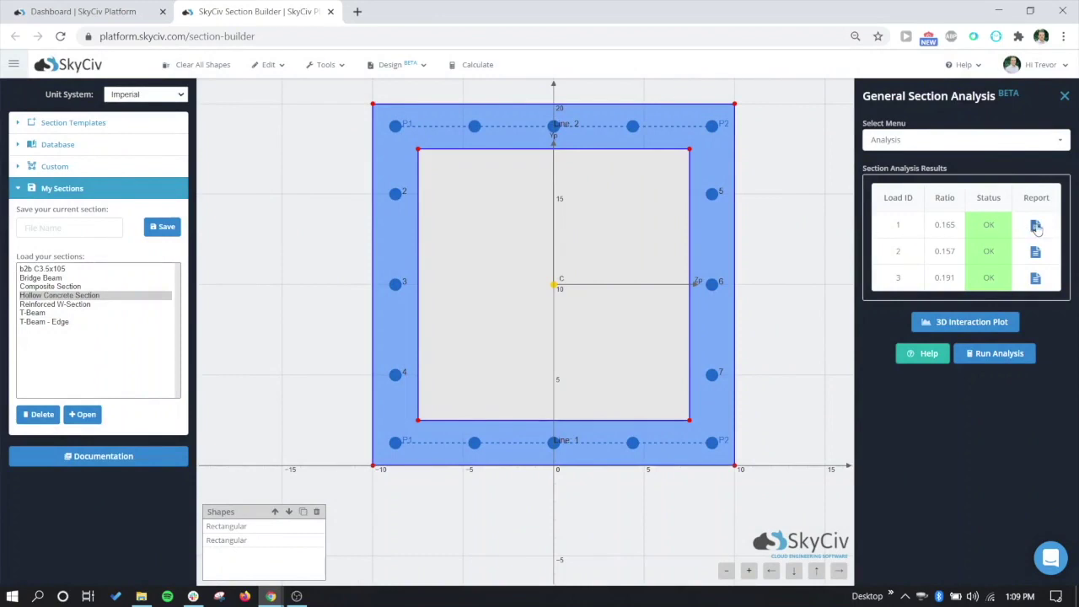
- Review load case 1's stress report: concrete max stress 0.798 ksi and rebar max stress 6.642 ksi
{"action": "left_click", "coordinate": [1036, 226]}
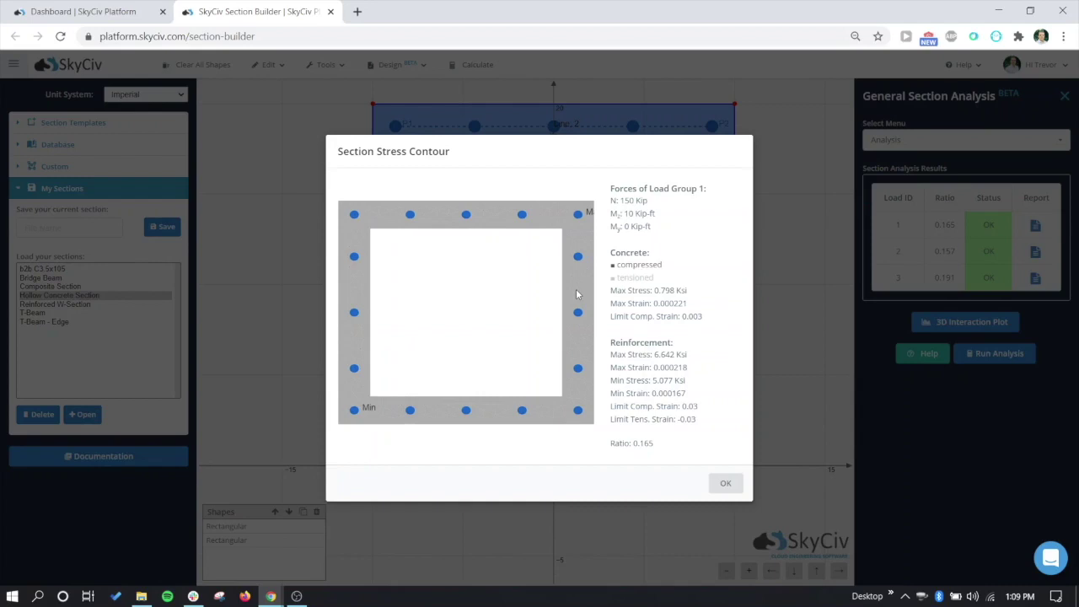
{"action": "double_click", "coordinate": [625, 265]}
{"action": "left_click", "coordinate": [666, 267]}
{"action": "left_click_drag", "start_coordinate": [655, 289], "coordinate": [698, 309]}
{"action": "left_click", "coordinate": [689, 293]}
{"action": "left_click", "coordinate": [698, 311]}
{"action": "left_click_drag", "start_coordinate": [687, 355], "coordinate": [655, 381]}
{"action": "left_click", "coordinate": [656, 367]}
{"action": "left_click", "coordinate": [688, 450]}
- Close load case 1's report, then review and close load case 2's (concrete 0.917 ksi, rebar 7.015 ksi)
{"action": "left_click", "coordinate": [725, 483]}
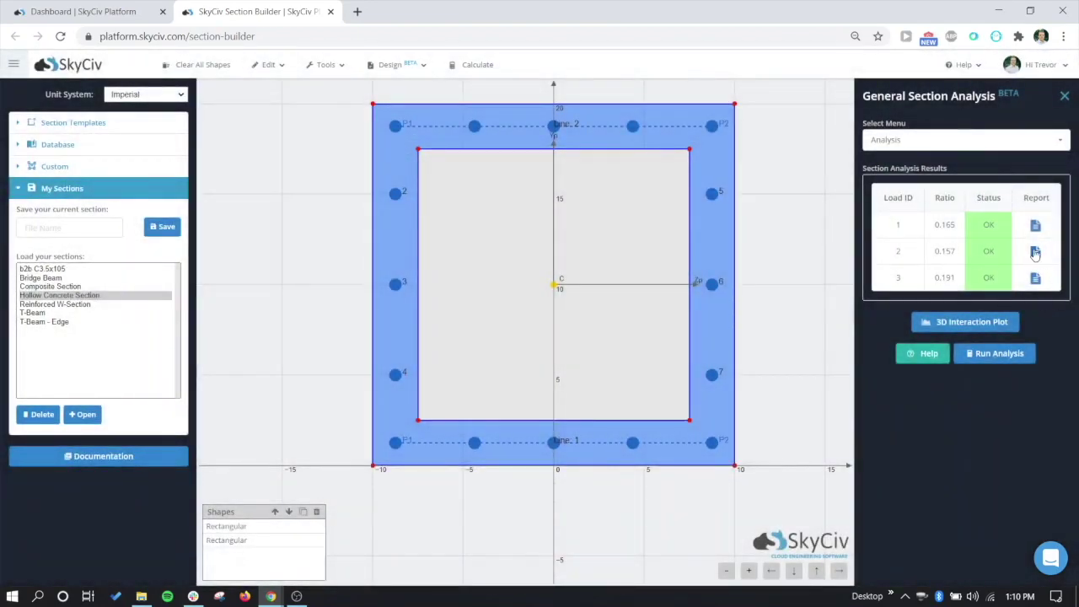
{"action": "left_click", "coordinate": [1035, 252]}
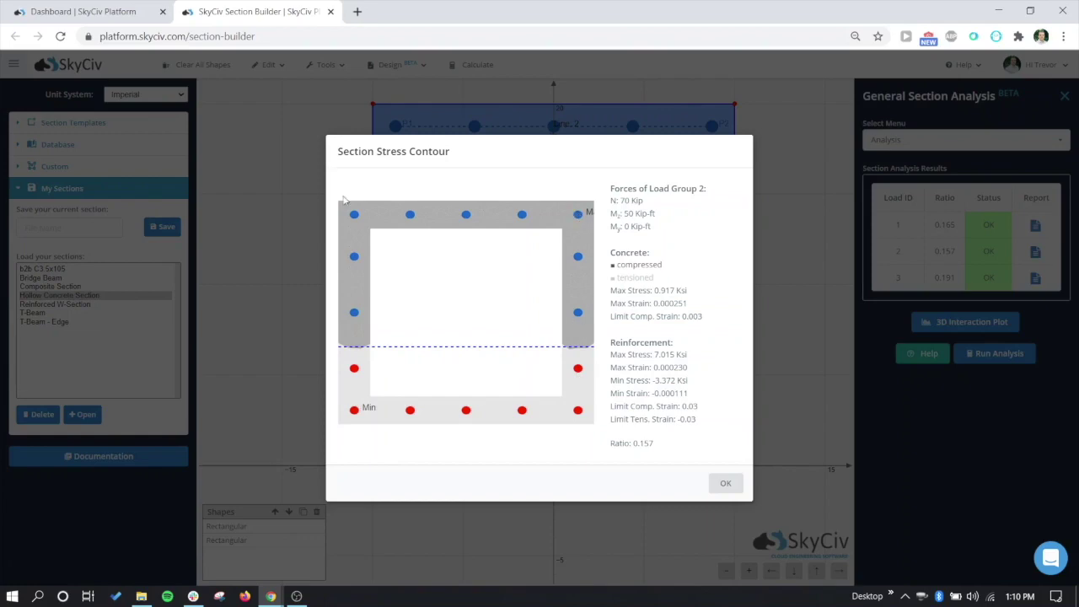
{"action": "left_click", "coordinate": [724, 486]}
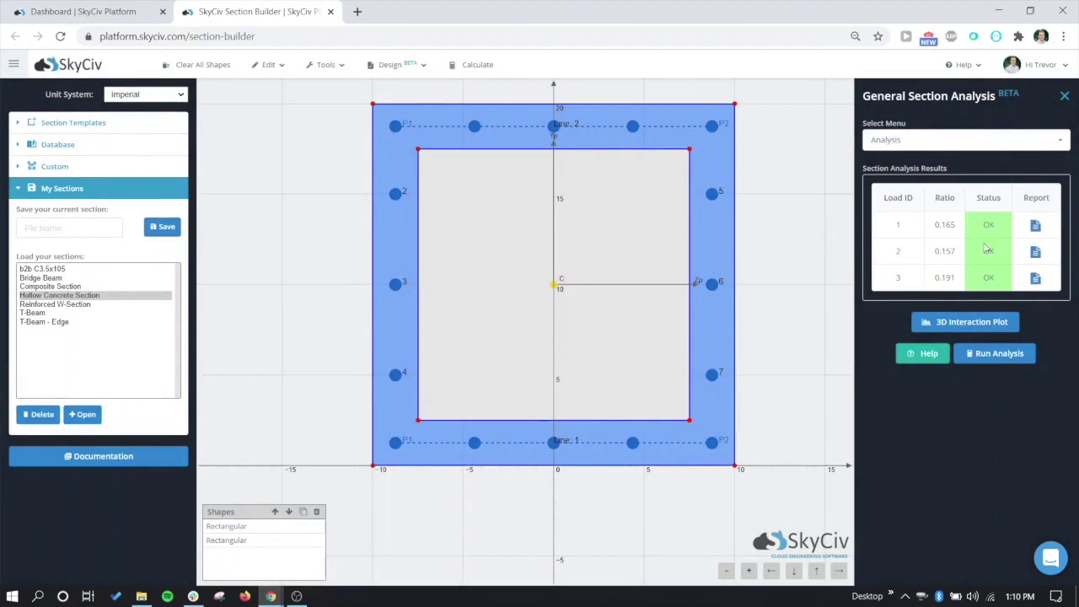